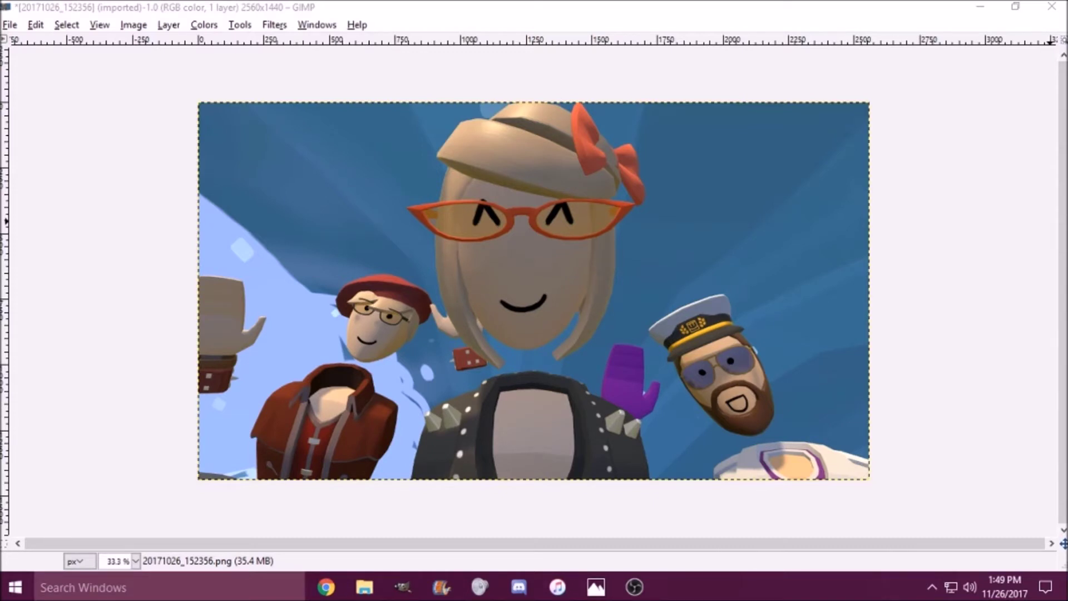
Close the combined Layers - Gradients dock and open a standalone Layers dialog placed beside the photo
left_click_drag(1067, 60, 1017, 64)
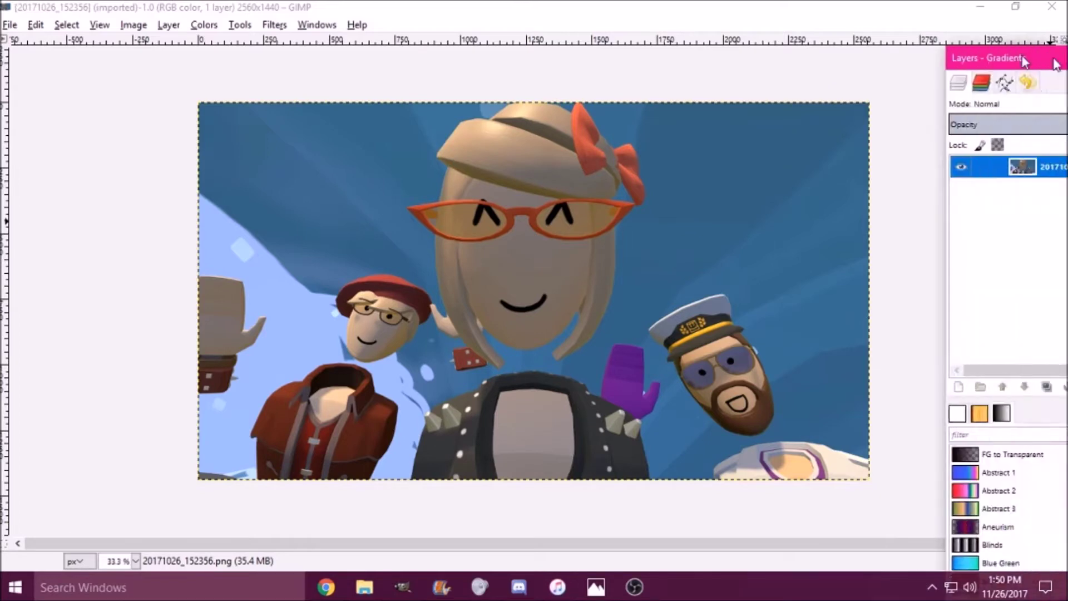
left_click_drag(1053, 60, 372, 113)
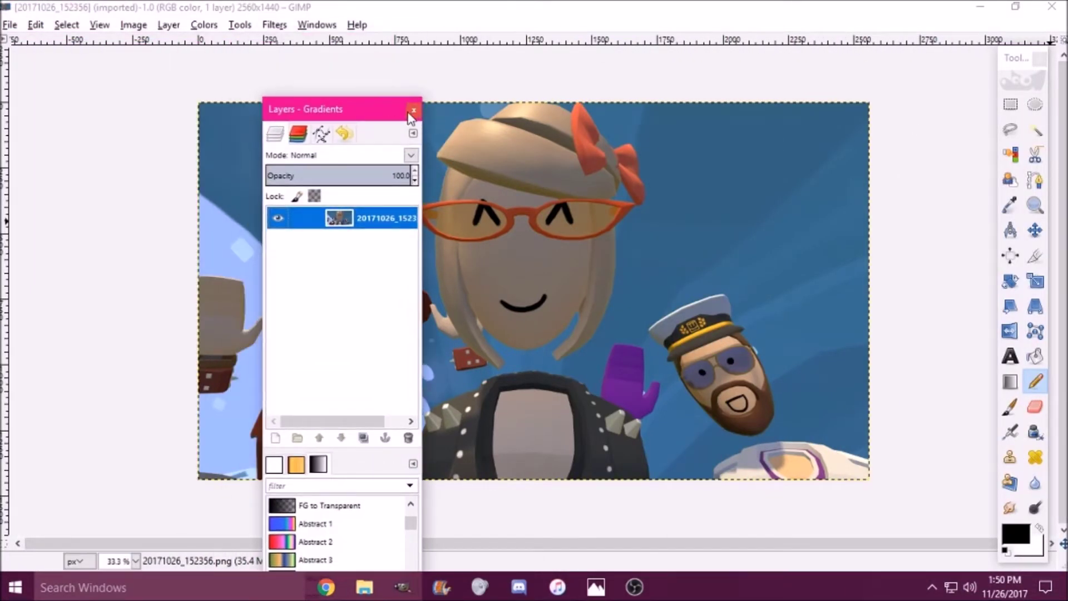
left_click(413, 110)
left_click(300, 26)
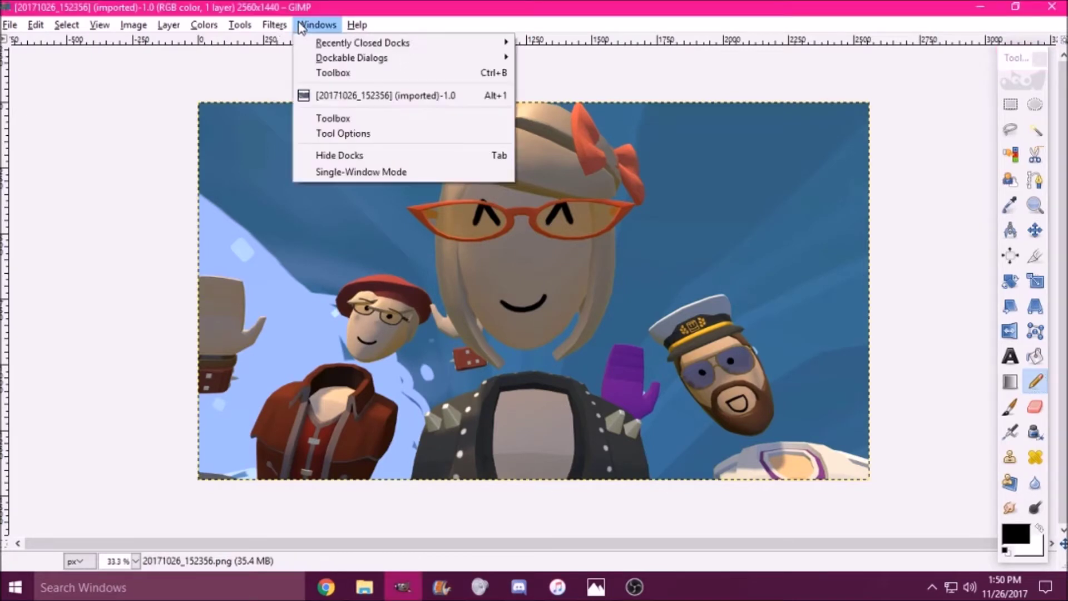
mouse_move(372, 46)
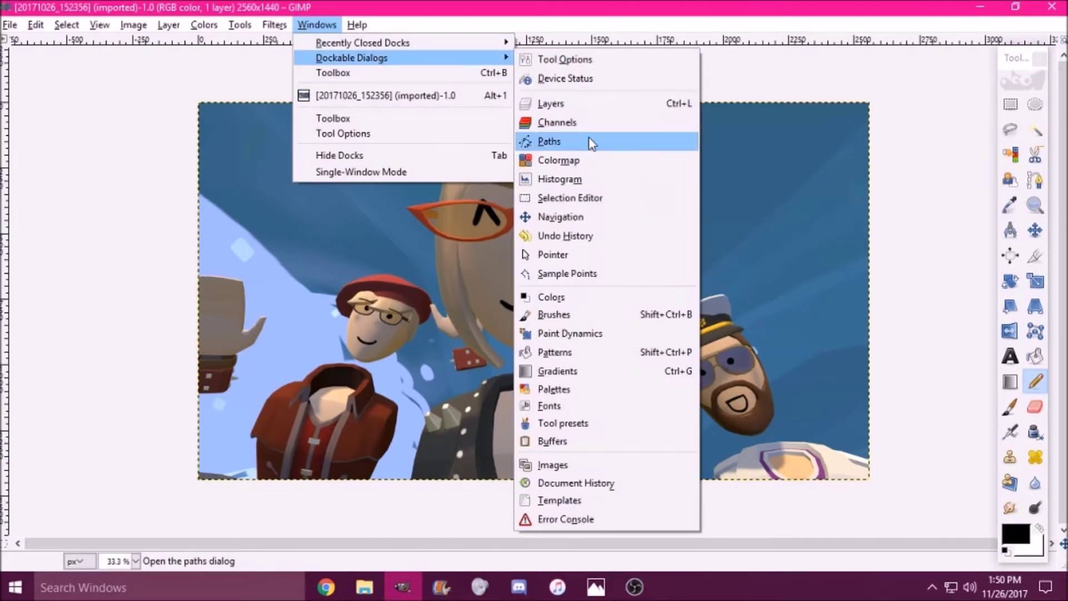
left_click(583, 116)
left_click_drag(560, 8, 81, 106)
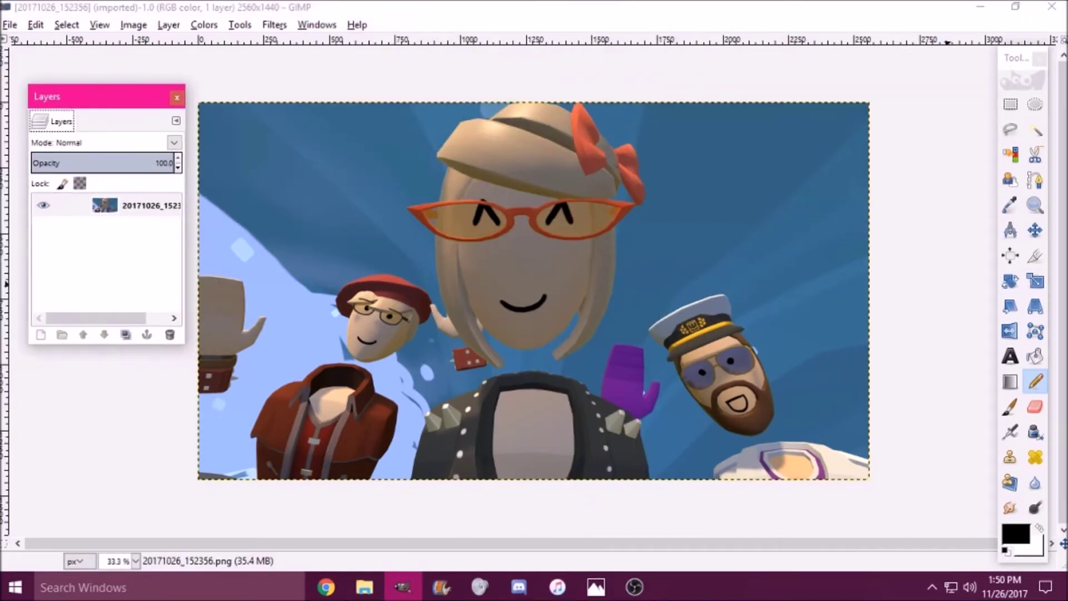
Set the Pencil to the 2. Hardness 100 brush at size 2.00, then close the tool options
mouse_move(1, 314)
left_mouse_down()
mouse_move(131, 318)
mouse_move(118, 323)
mouse_move(114, 243)
mouse_move(149, 280)
mouse_move(801, 297)
mouse_move(973, 289)
mouse_move(623, 171)
left_mouse_up()
left_click(544, 276)
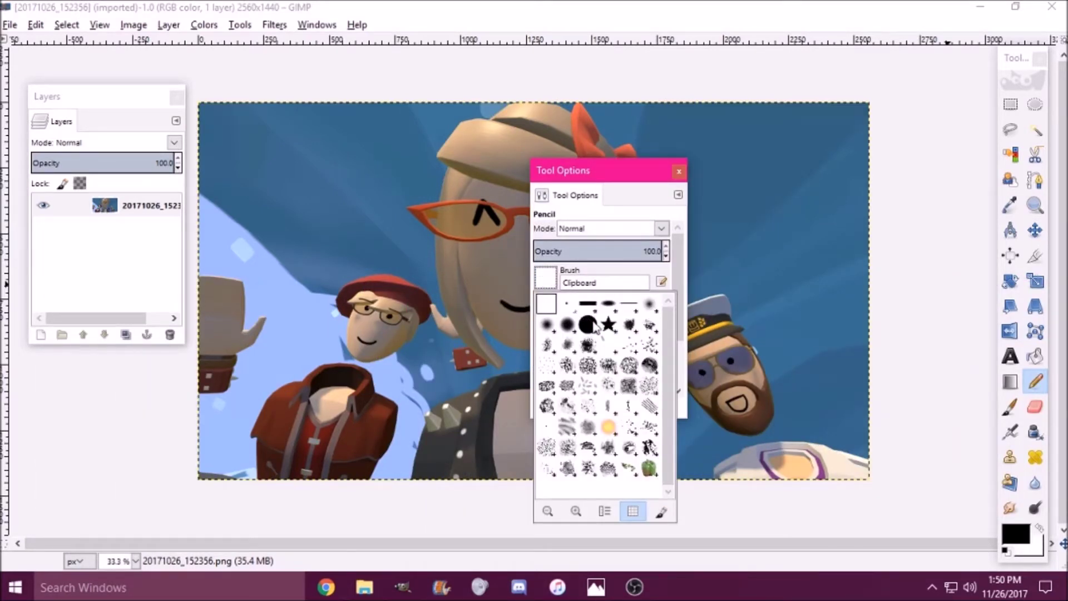
left_click(587, 323)
left_click(646, 312)
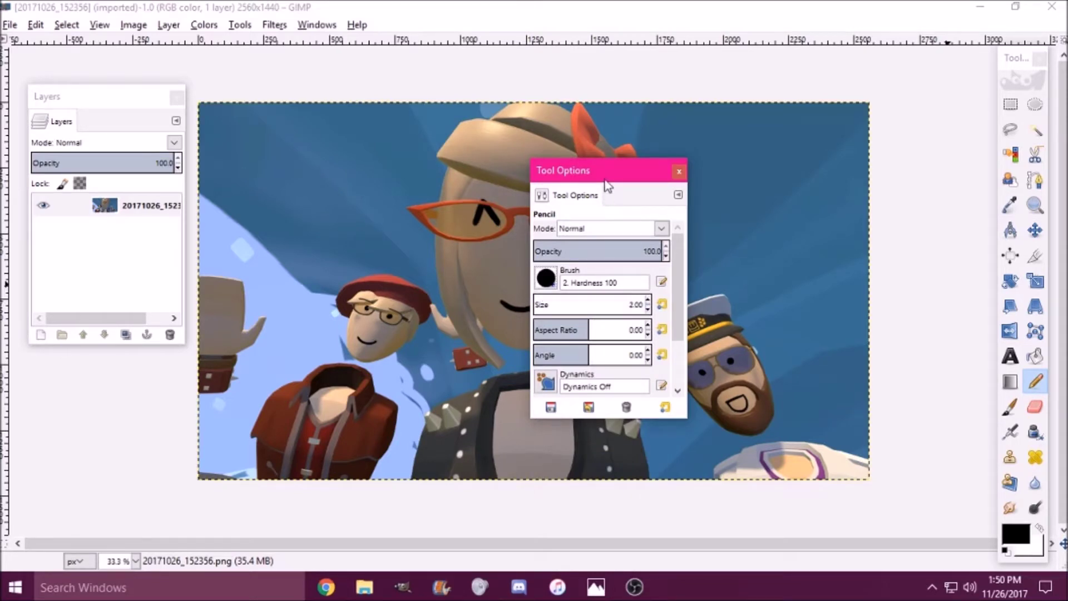
left_click(678, 170)
Draw trial pencil strokes on the blue background to judge the line thickness, then undo them
scroll(706, 295, "up", 8)
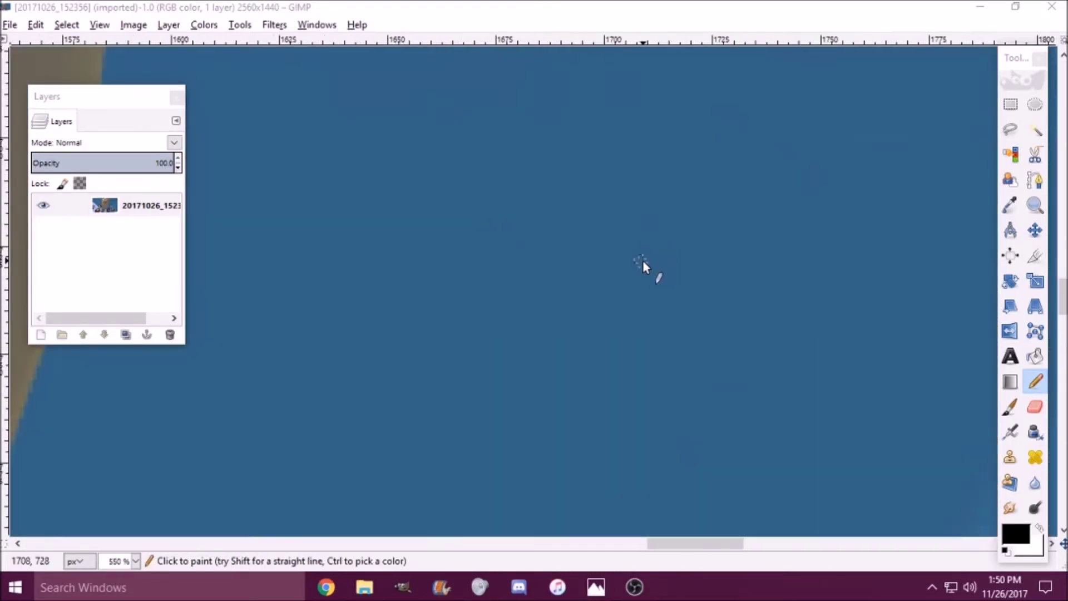
left_click(640, 260)
mouse_move(601, 342)
left_mouse_down()
mouse_move(615, 253)
mouse_move(818, 426)
mouse_move(832, 192)
left_mouse_up()
left_click_drag(744, 218, 371, 381)
key("ctrl+z")
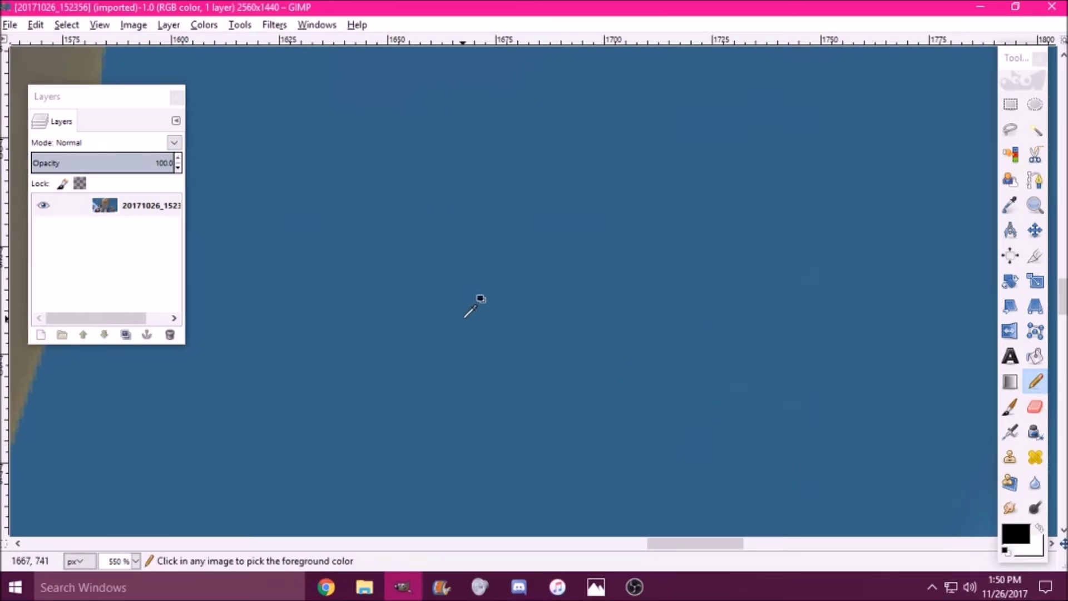
Test a pencil line along the inner hair edge beside the central character's face, then undo it
scroll(469, 313, "down", 8)
scroll(736, 244, "up", 6)
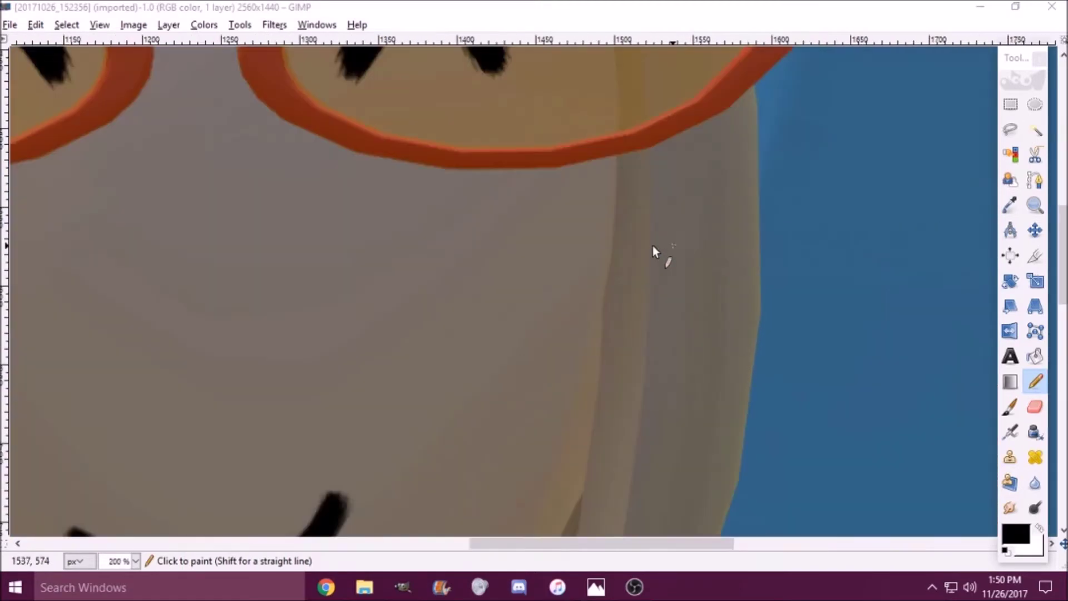
left_click_drag(603, 225, 582, 432)
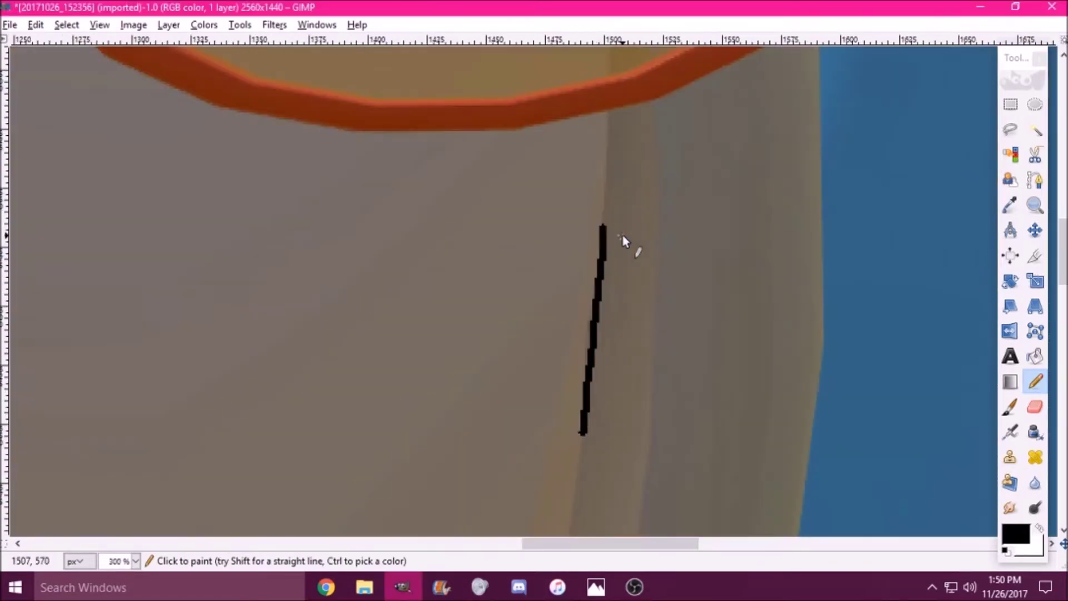
key("ctrl+z")
scroll(374, 102, "down", 3)
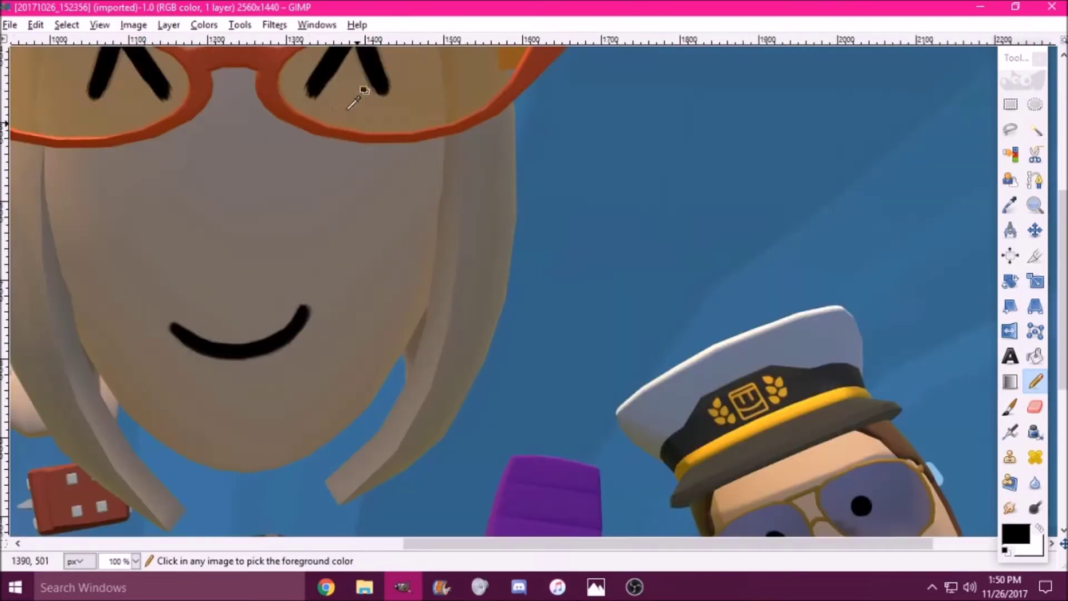
Scale the image down to 1698 × 955 pixels with Cubic interpolation
left_click(169, 25)
mouse_move(139, 28)
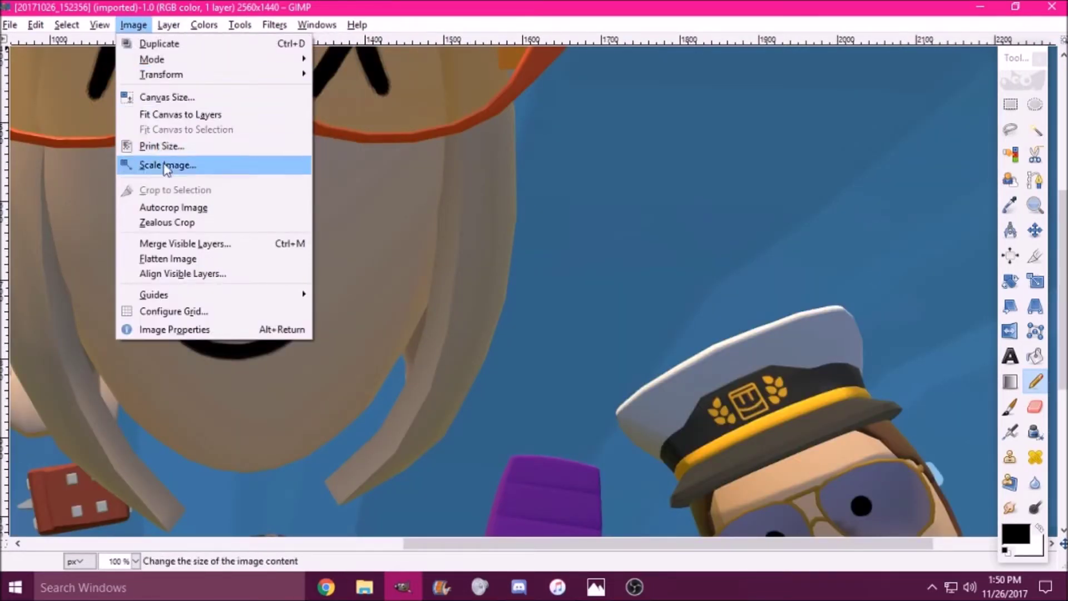
left_click(145, 160)
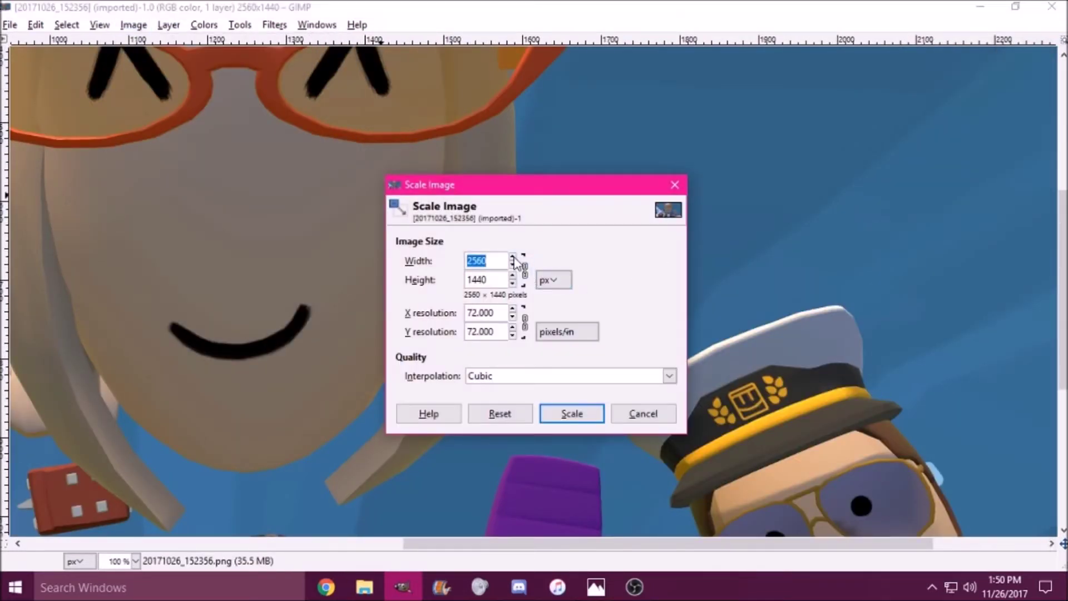
left_click(512, 265)
left_click_drag(511, 267, 512, 266)
left_click(578, 413)
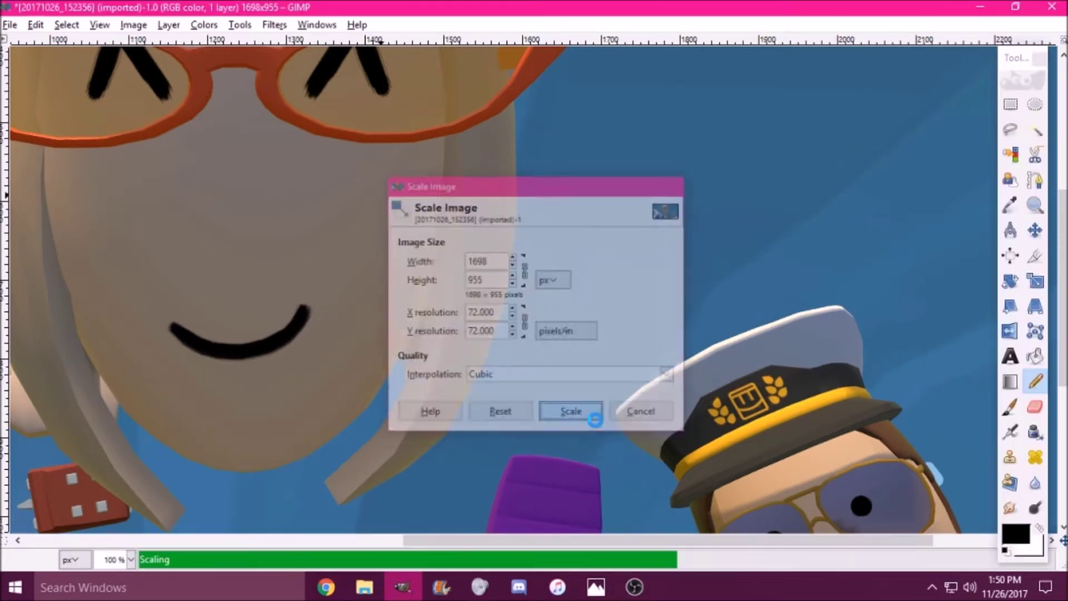
Test the pencil thickness on the resized image with short strokes near the central character's hair, then undo them
scroll(389, 231, "up", 4)
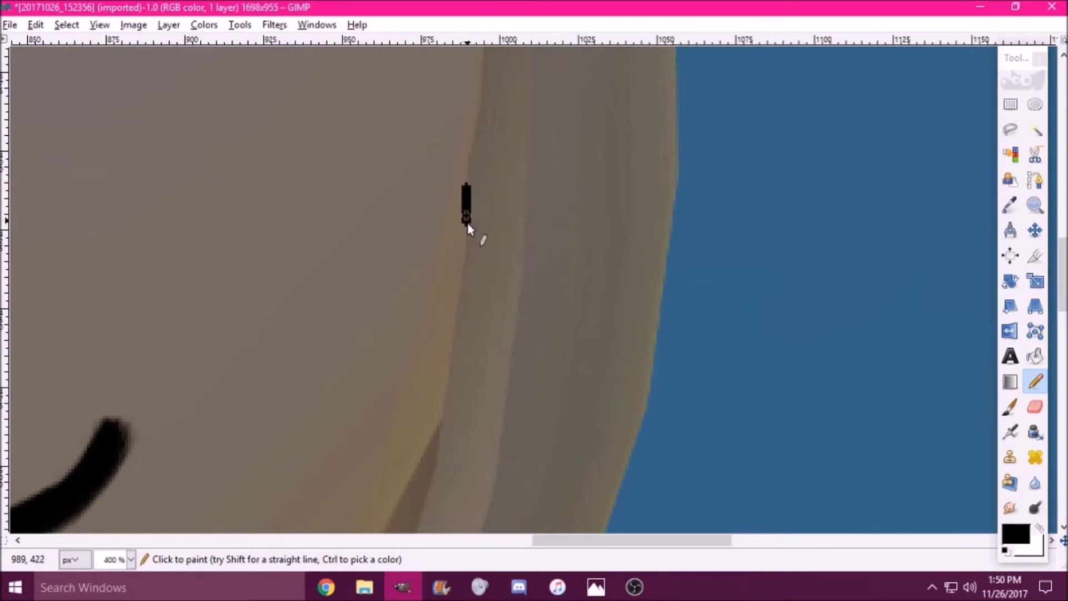
scroll(452, 357, "down", 4)
scroll(350, 300, "up", 3)
key("ctrl+z")
left_click_drag(434, 195, 566, 212)
key("ctrl+z")
scroll(606, 215, "down", 3)
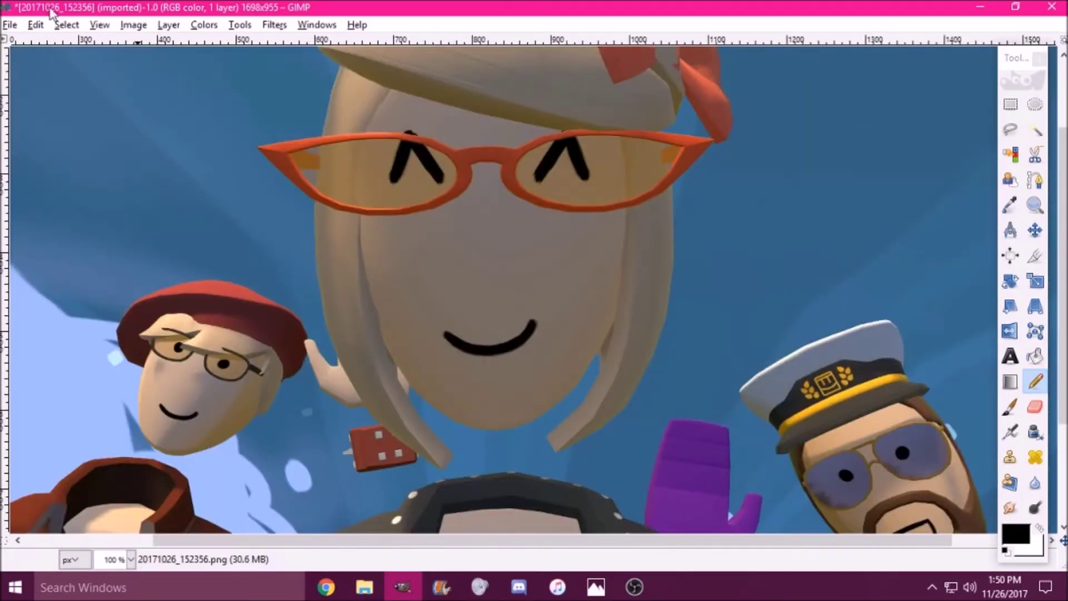
Scale the image down further to 1396 × 785 pixels
left_click(135, 26)
left_click(168, 164)
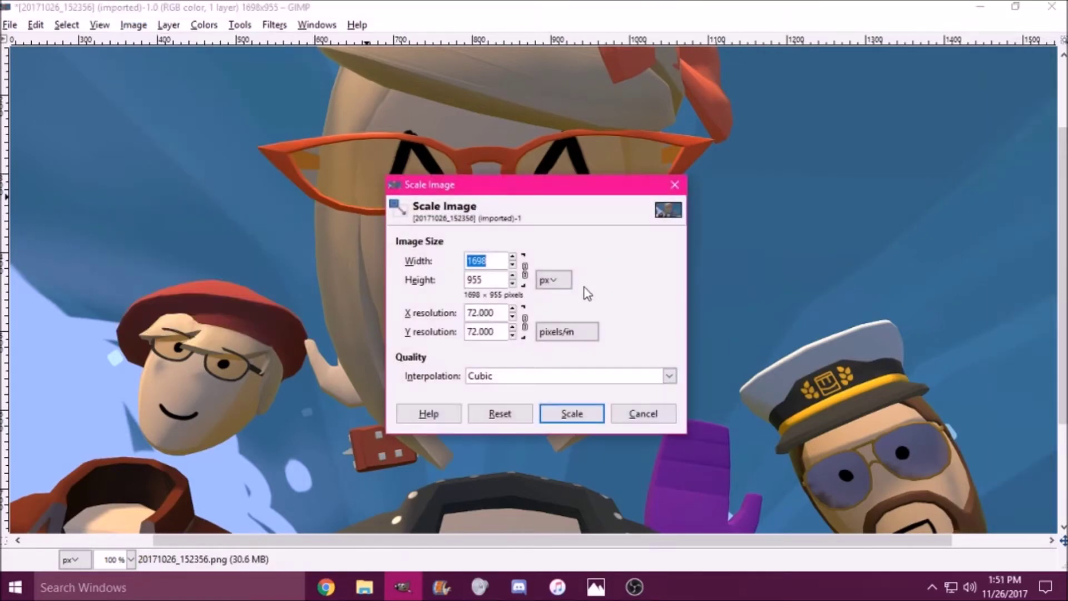
left_click(512, 265)
left_click_drag(514, 265, 514, 266)
left_click(564, 414)
Try pencil strokes along the hair edge and the lower rim of the orange glasses, then undo them
scroll(626, 253, "up", 4)
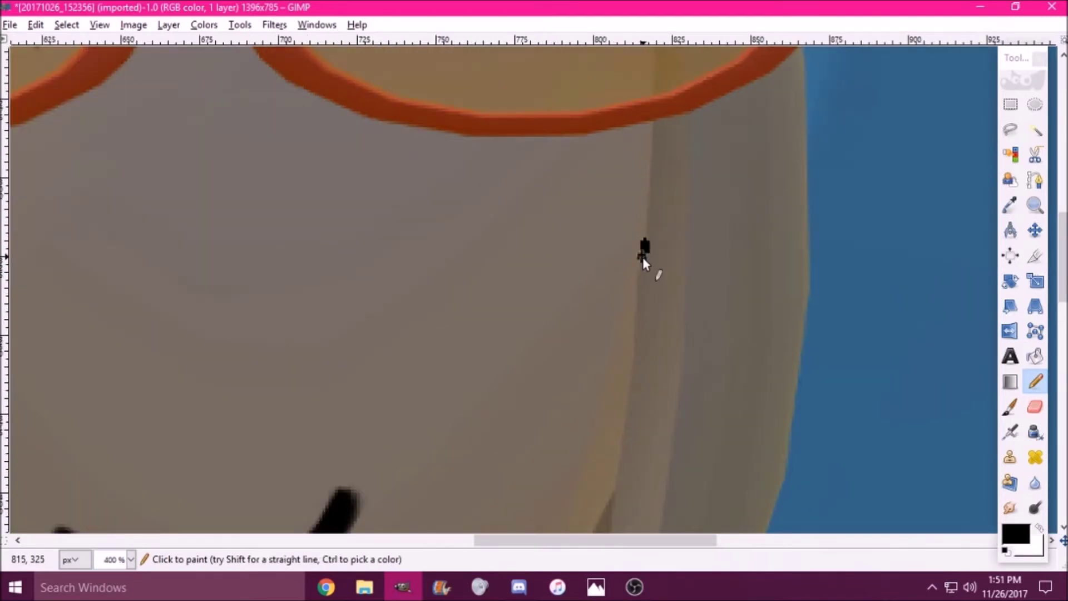
key("ctrl+z")
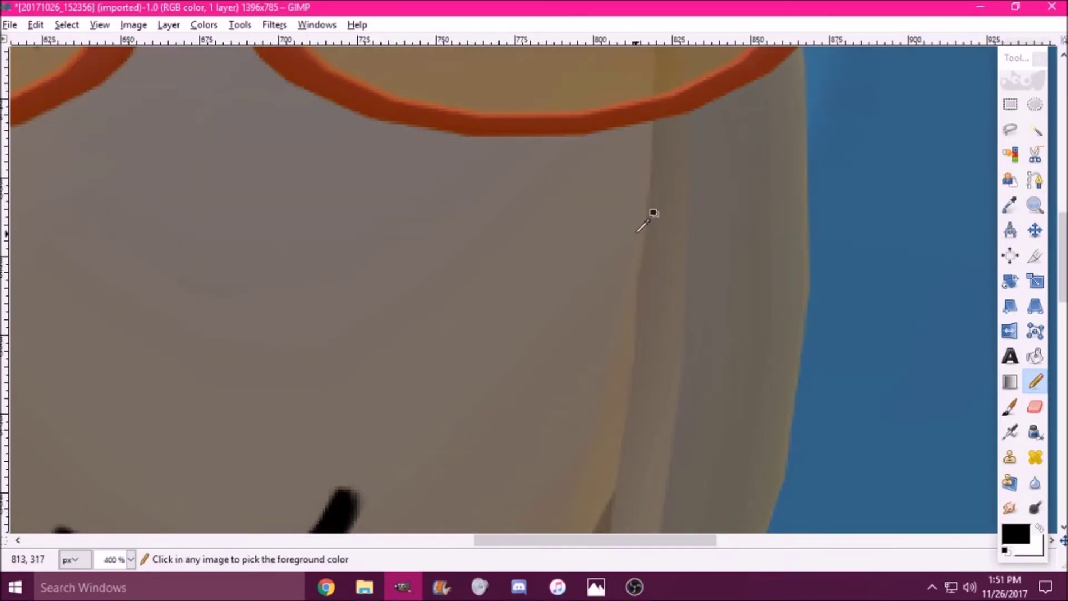
scroll(613, 139, "up", 2)
mouse_move(616, 391)
left_mouse_down()
mouse_move(649, 394)
mouse_move(789, 349)
left_mouse_up()
left_click_drag(662, 425, 745, 403)
key("ctrl+z")
scroll(798, 360, "down", 5)
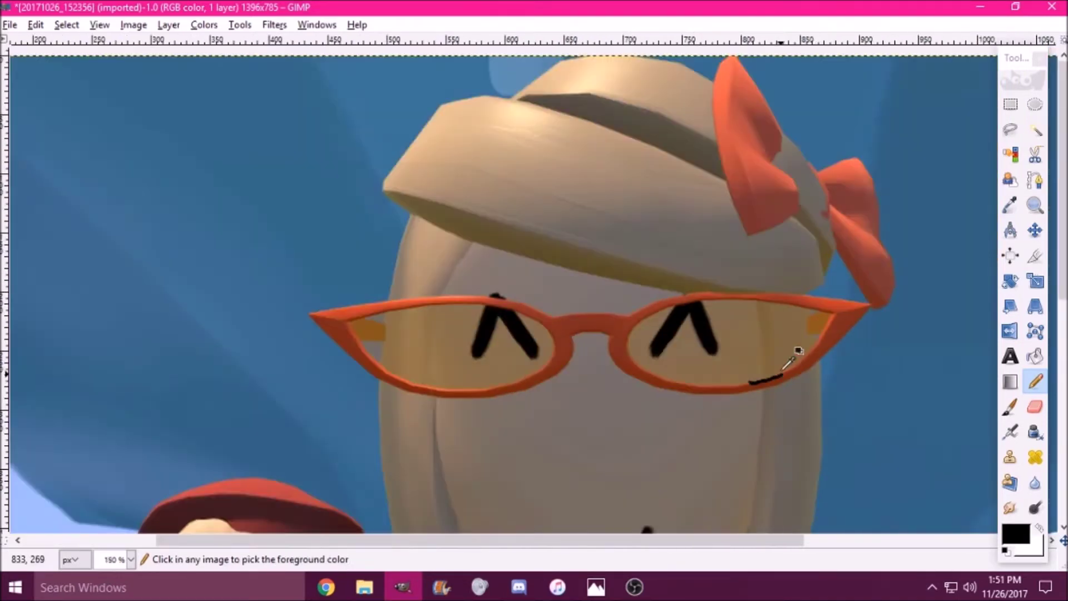
Test pencil strokes on the bridge of the captain's sunglasses, then undo them
left_click(133, 24)
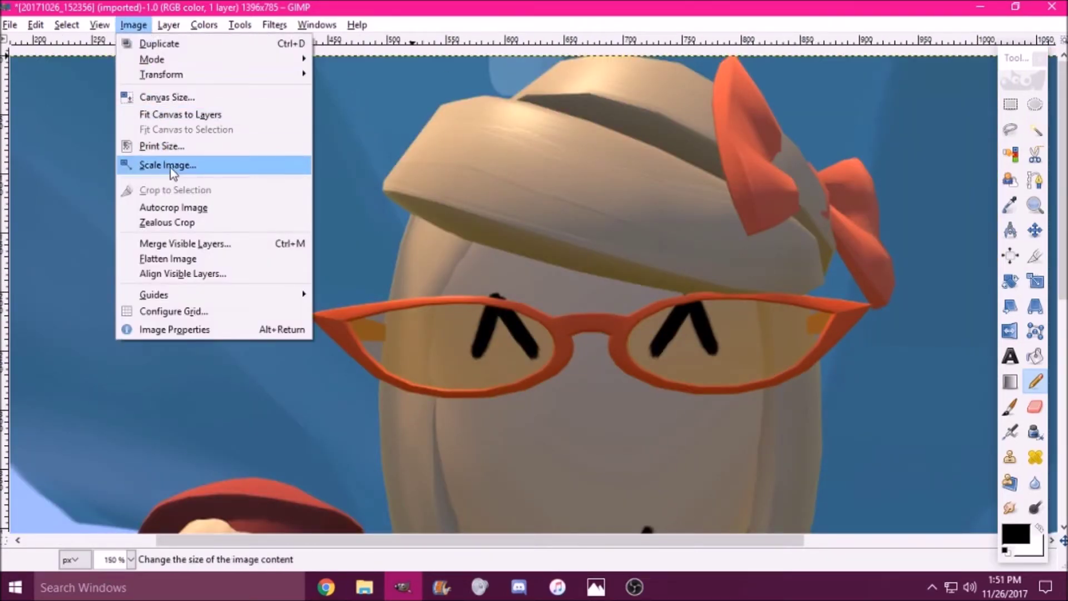
left_click(473, 4)
scroll(556, 228, "down", 8)
scroll(712, 246, "down", 3)
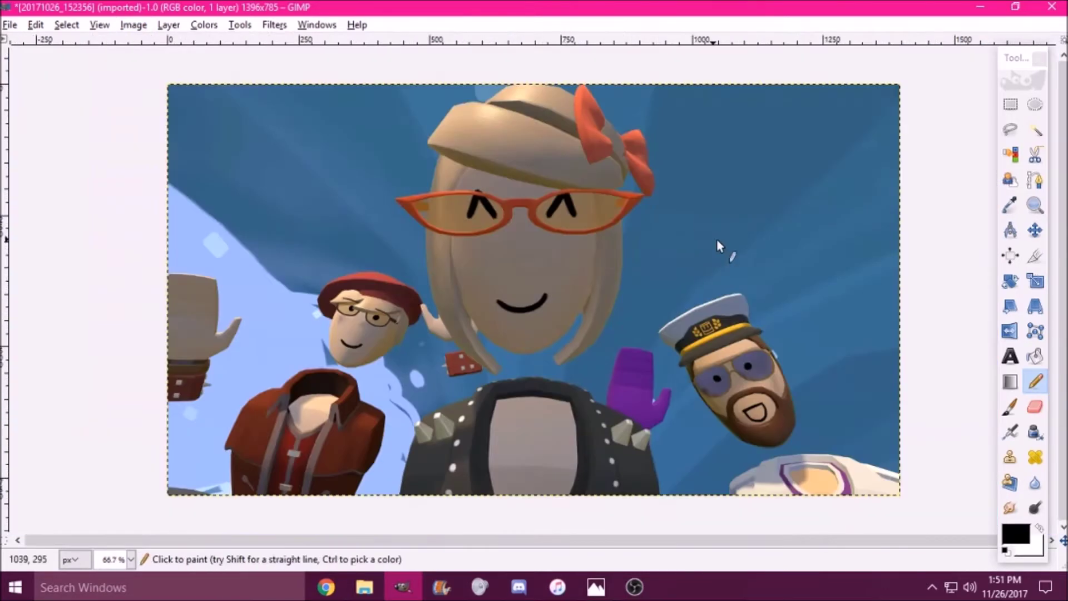
scroll(751, 361, "up", 8)
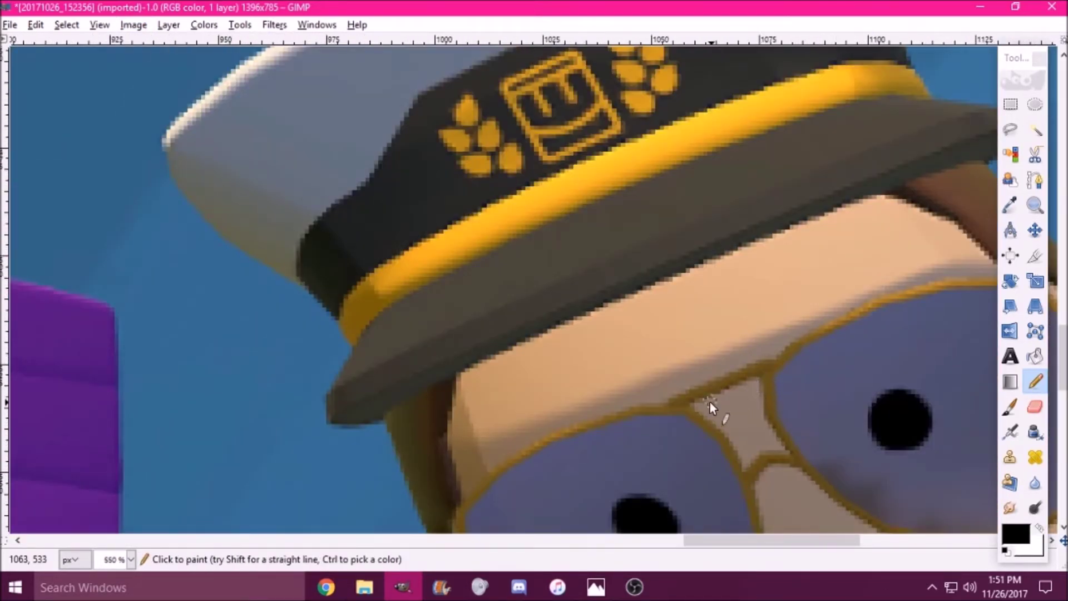
left_click_drag(716, 397, 761, 380)
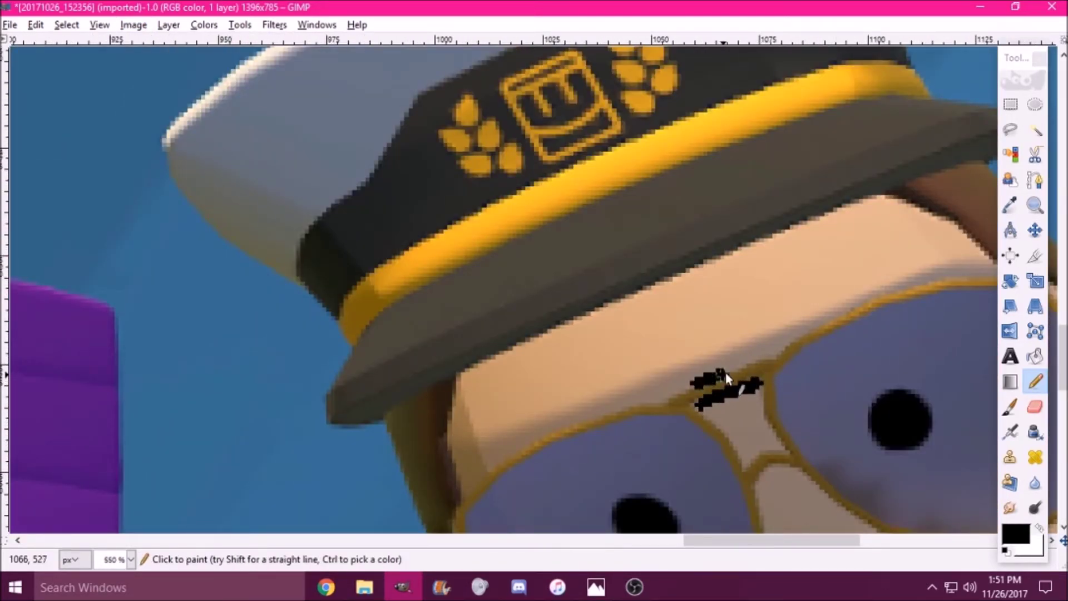
key("ctrl+z")
key("ctrl+z")
scroll(820, 352, "down", 6)
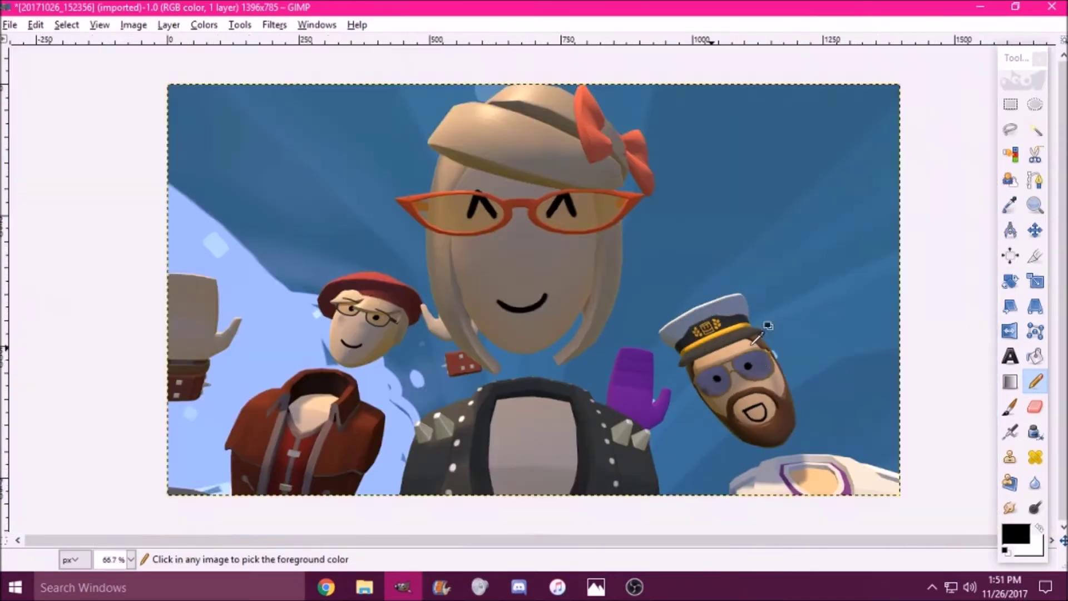
Add a new 1396 × 785 transparent layer above the photo, toggle the photo layer's visibility, and move the Layers dialog aside
key("ctrl+l")
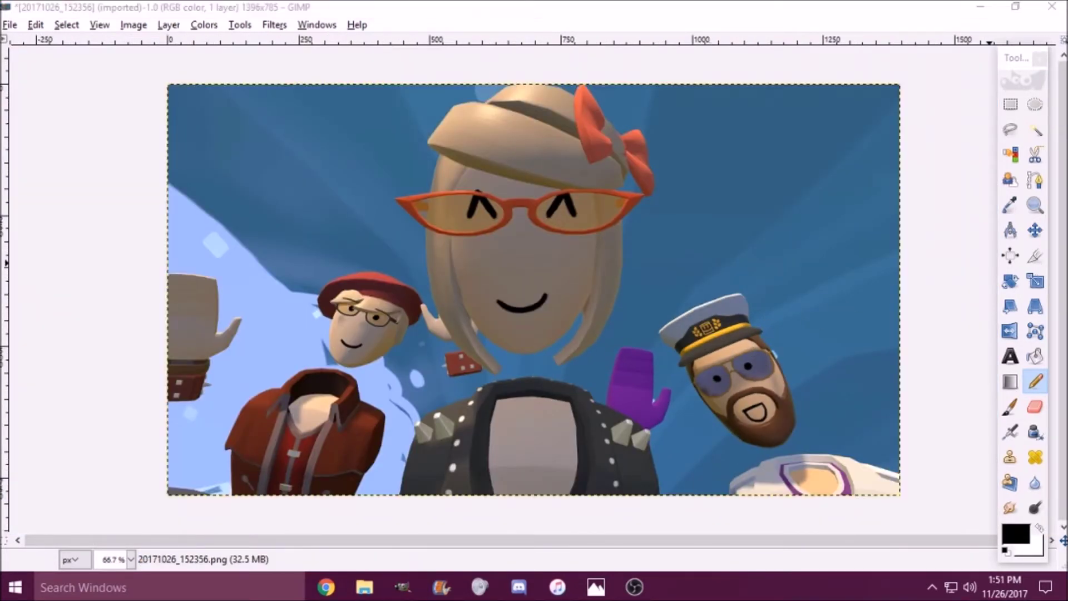
right_click(709, 479)
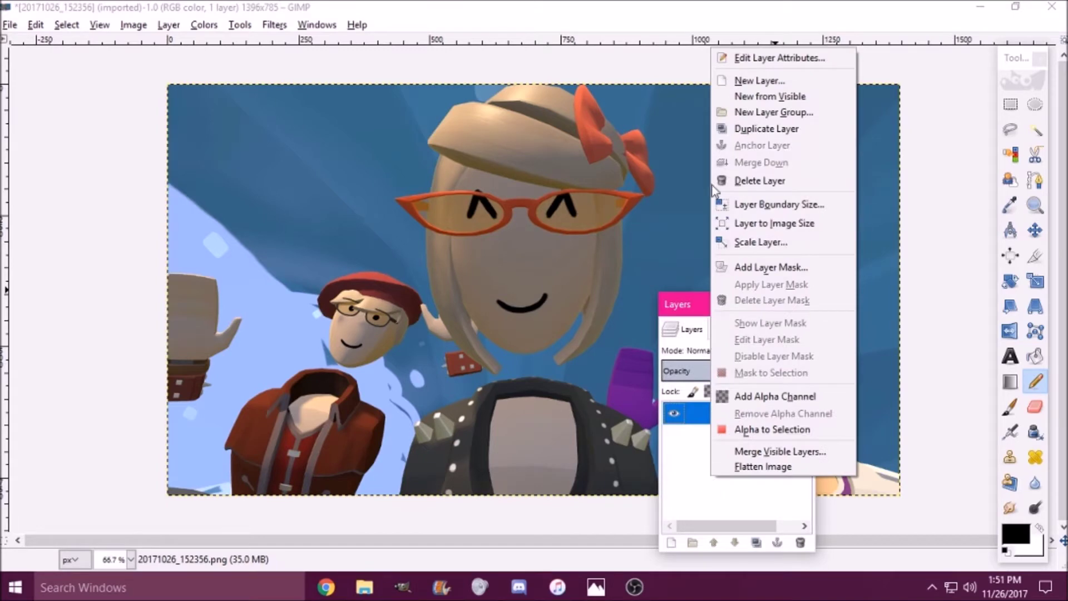
left_click(757, 81)
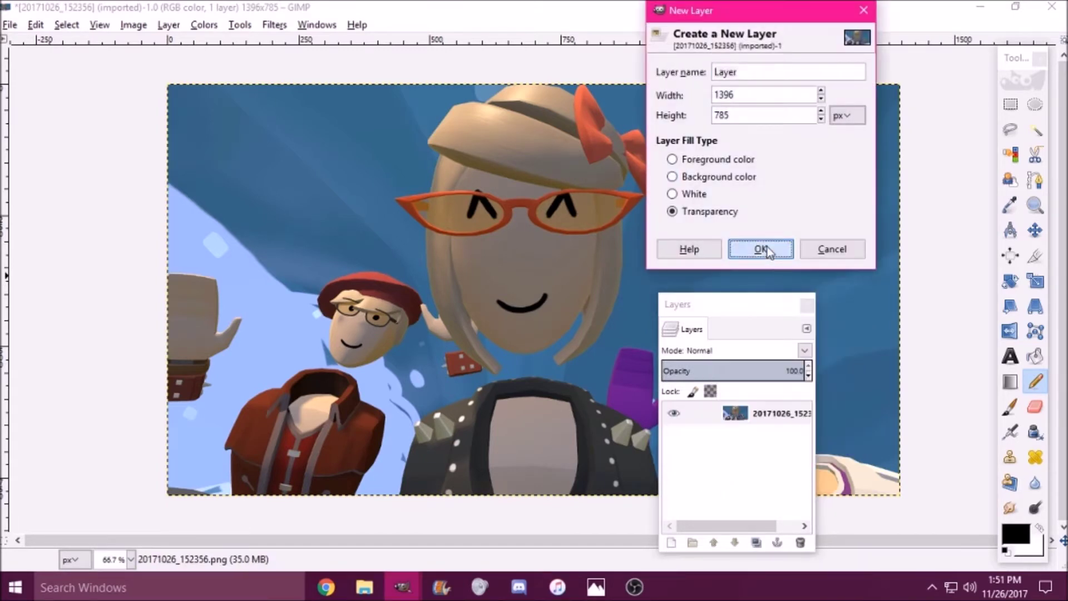
left_click(758, 247)
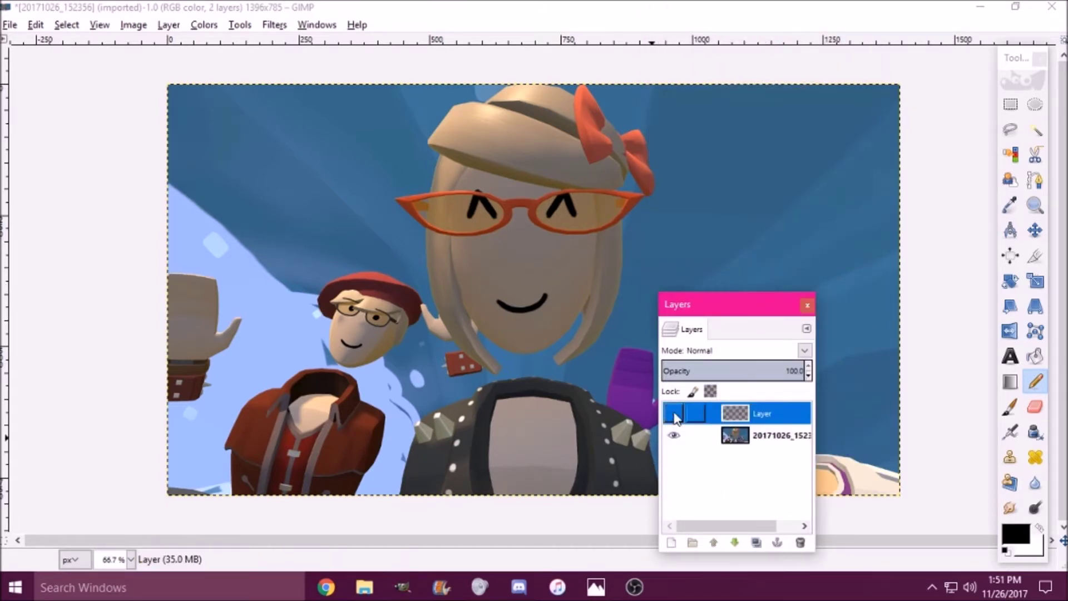
left_click(673, 435)
left_click(674, 435)
left_click_drag(725, 301, 846, 279)
Try a pencil stroke at the end of the central character's smile on the new layer, then undo it
scroll(532, 242, "up", 1)
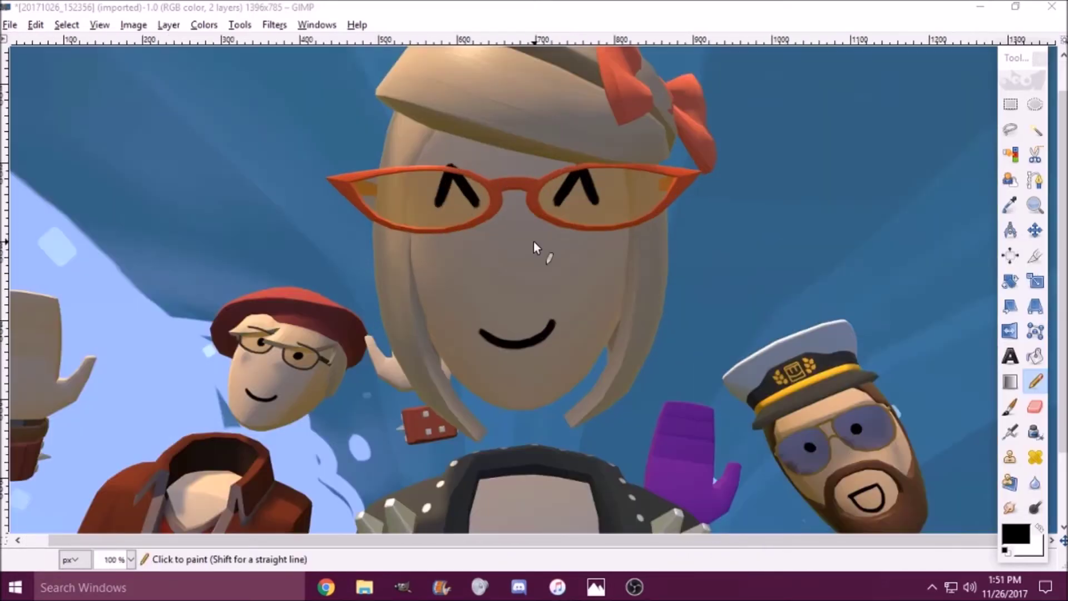
scroll(566, 241, "up", 1)
scroll(581, 238, "down", 3)
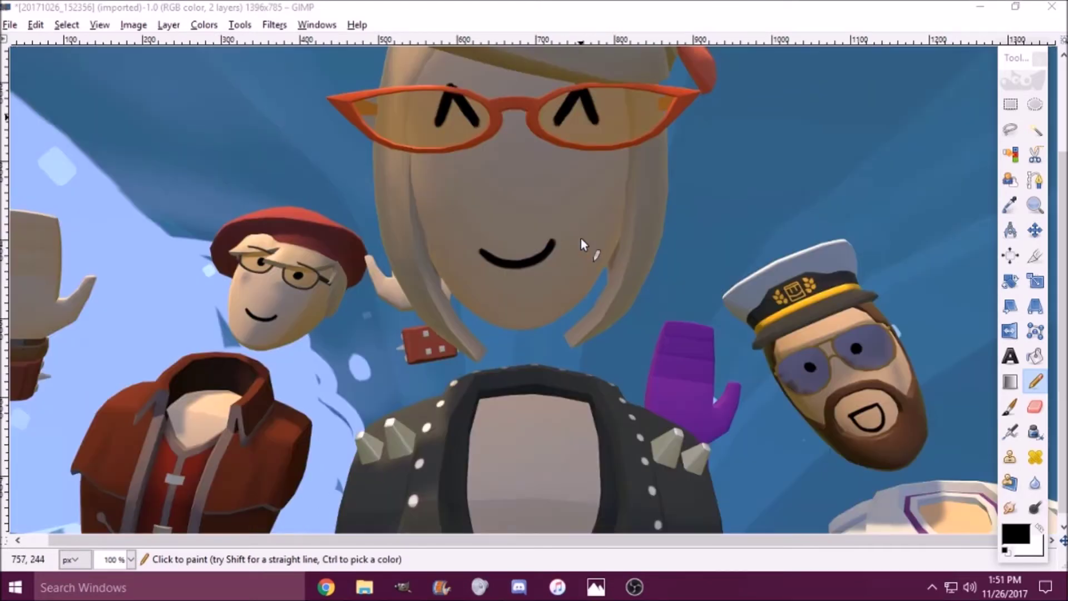
scroll(614, 199, "up", 3)
scroll(387, 364, "up", 2)
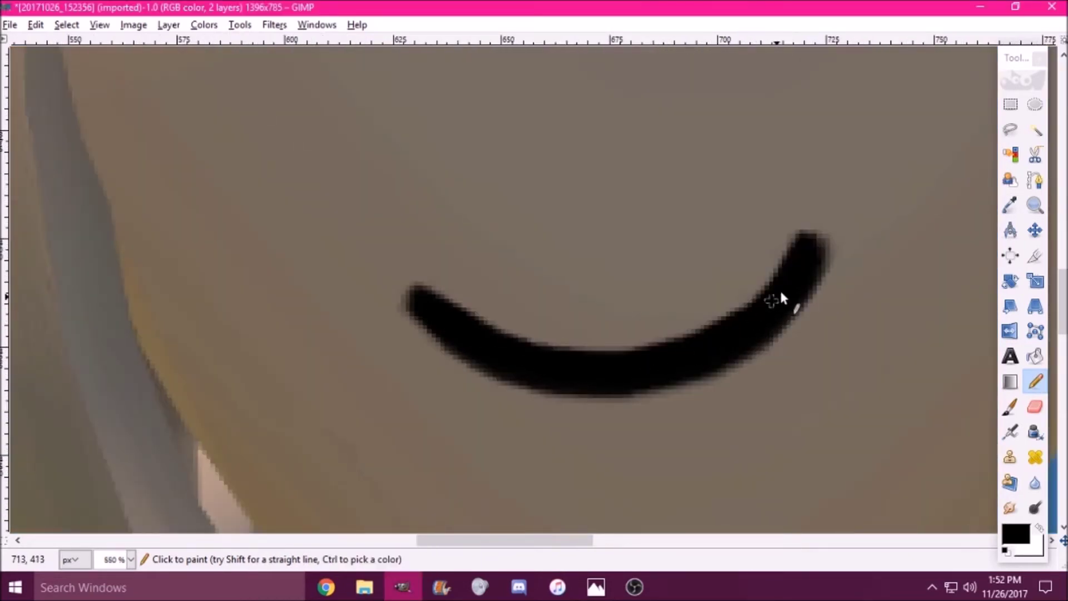
left_click_drag(797, 260, 816, 181)
key("ctrl+z")
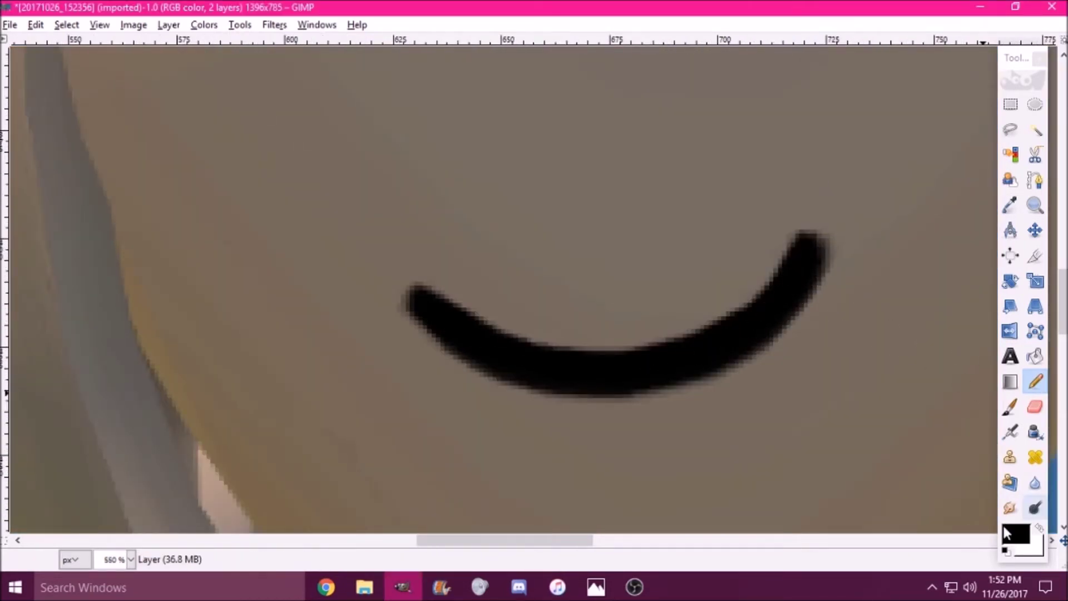
Set the foreground color to light pink and trace the outline of the central character's smile with the pencil
left_click(1013, 537)
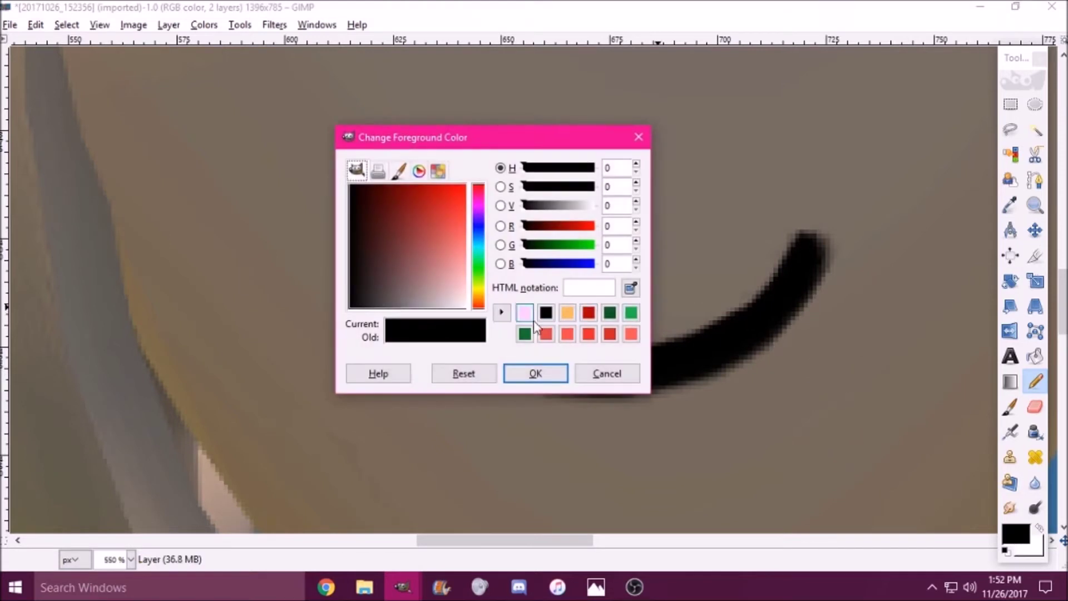
left_click(525, 313)
left_click(535, 374)
scroll(576, 352, "up", 1)
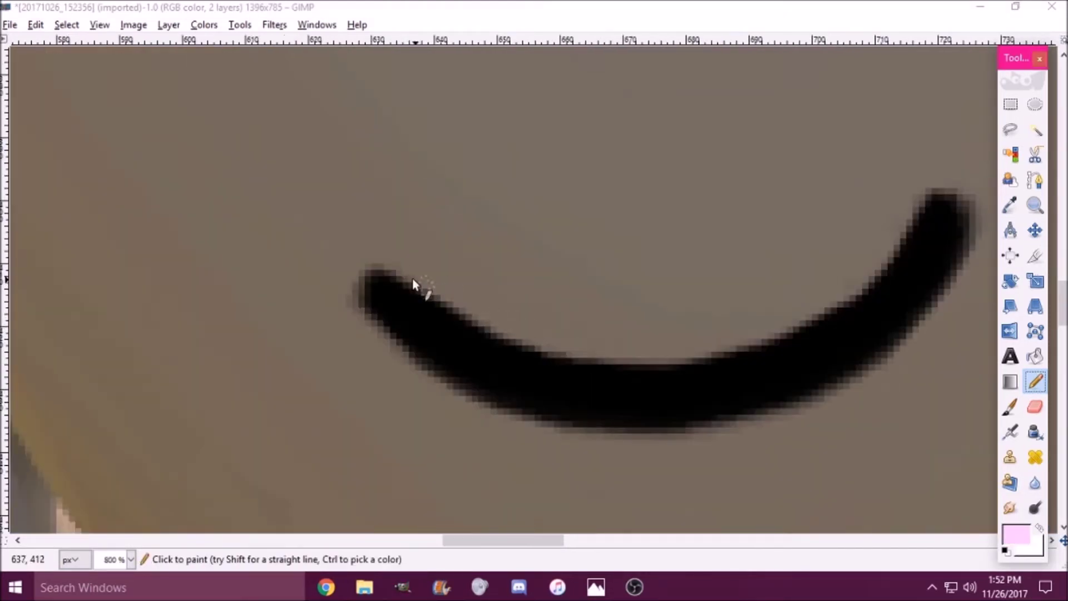
mouse_move(389, 280)
left_mouse_down()
mouse_move(543, 360)
mouse_move(675, 380)
mouse_move(822, 332)
mouse_move(938, 208)
mouse_move(961, 212)
mouse_move(936, 286)
mouse_move(877, 349)
mouse_move(751, 416)
mouse_move(635, 430)
mouse_move(497, 397)
mouse_move(403, 327)
mouse_move(383, 276)
left_mouse_up()
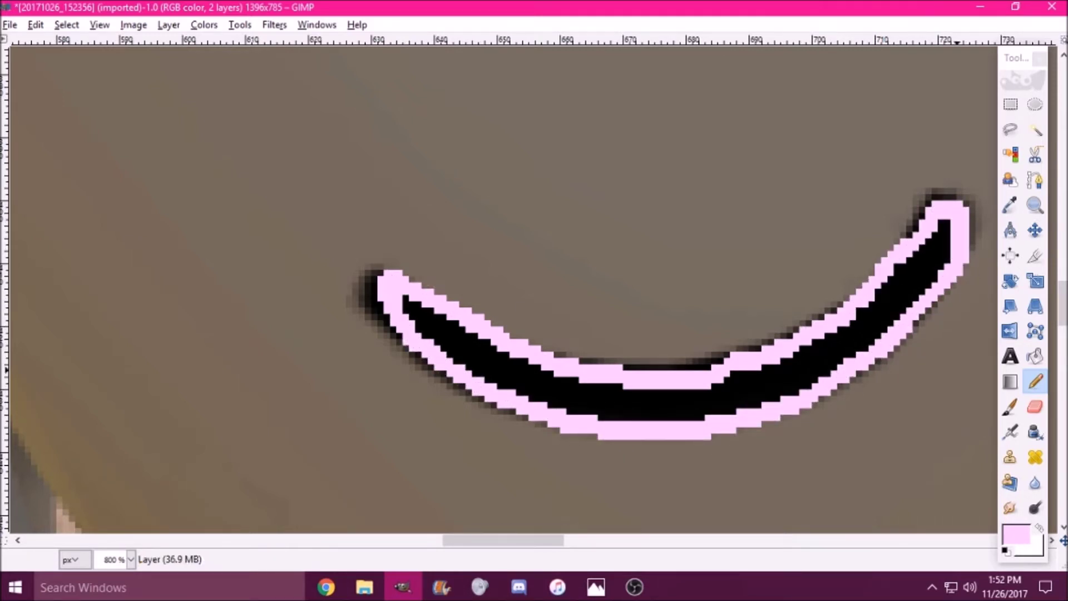
Fill the inside of the outlined smile with the light pink foreground color
left_click(1035, 356)
left_click(535, 372)
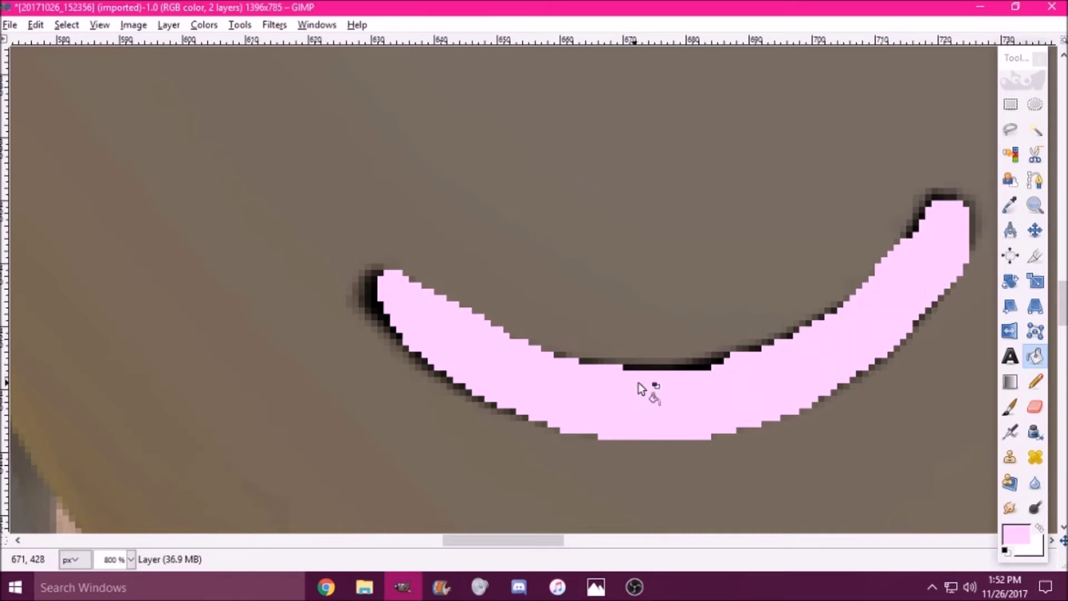
scroll(656, 378, "down", 2)
scroll(745, 349, "down", 2)
scroll(825, 352, "up", 5)
scroll(825, 356, "down", 5)
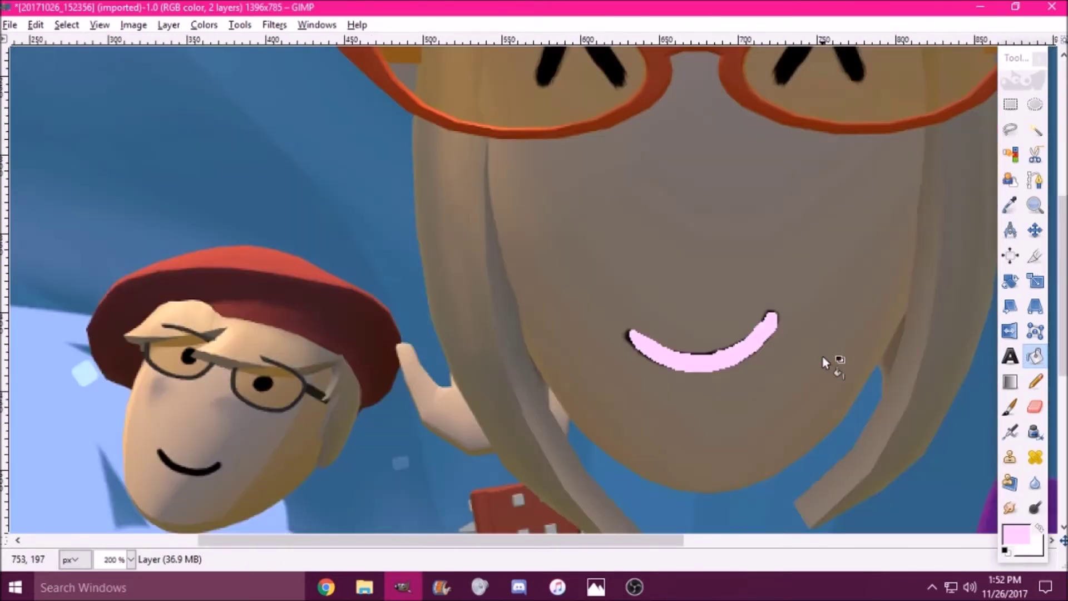
scroll(822, 356, "up", 1)
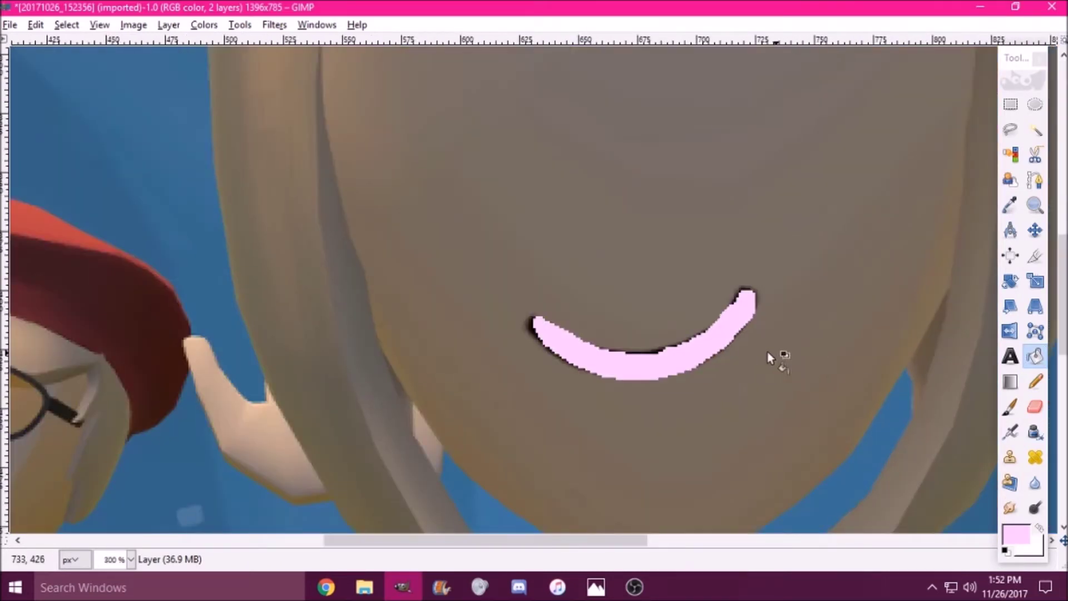
Set the foreground color back to black and fill the traced smile with it
left_click(1014, 536)
left_click(510, 309)
left_click(529, 373)
left_click(606, 363)
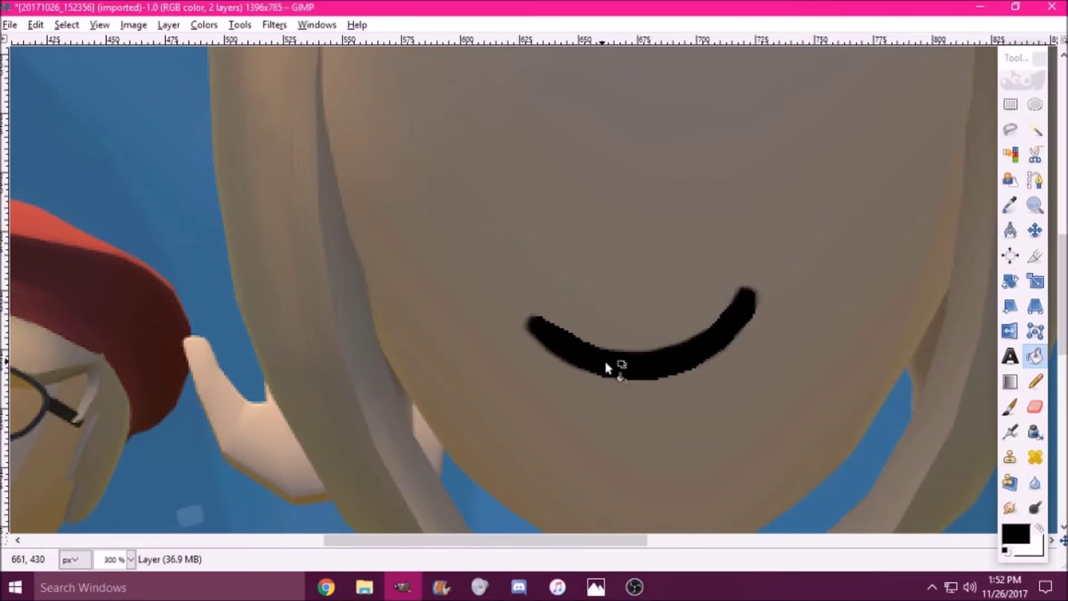
Undo and redo the recent smile edits to compare the traced smile with the original
scroll(604, 359, "down", 3)
scroll(787, 389, "up", 1)
key("ctrl+z")
key("ctrl+z")
key("ctrl+z")
key("ctrl+y")
key("ctrl+y")
key("ctrl+y")
scroll(776, 390, "up", 1)
With the pencil, draw connected straight lines down the inner edge of the central character's right-hand hair strand, starting below the orange glasses
left_click(1034, 382)
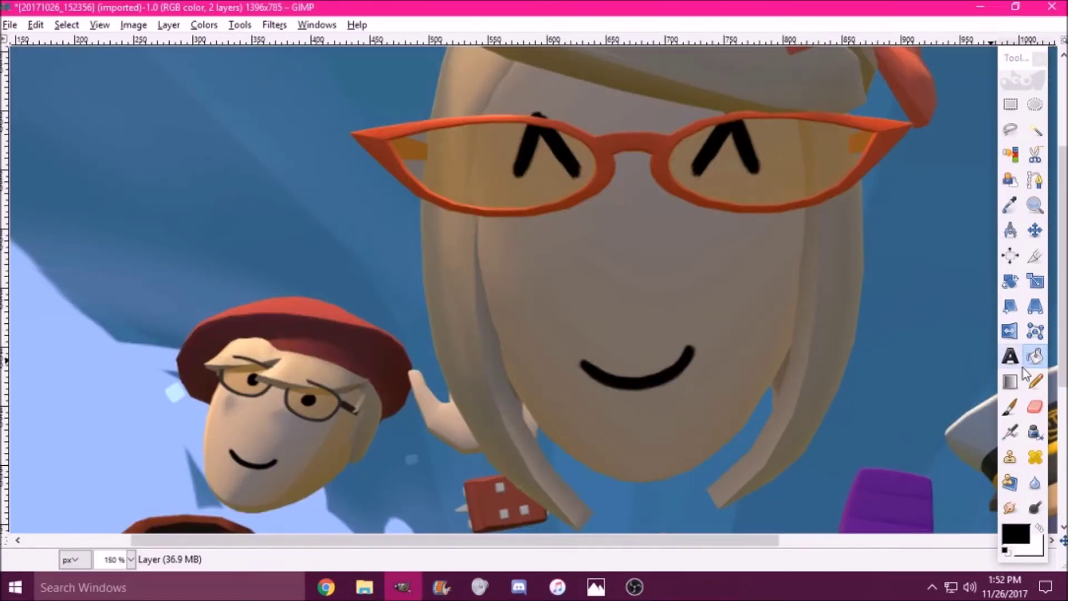
scroll(759, 303, "up", 3)
scroll(816, 298, "down", 2)
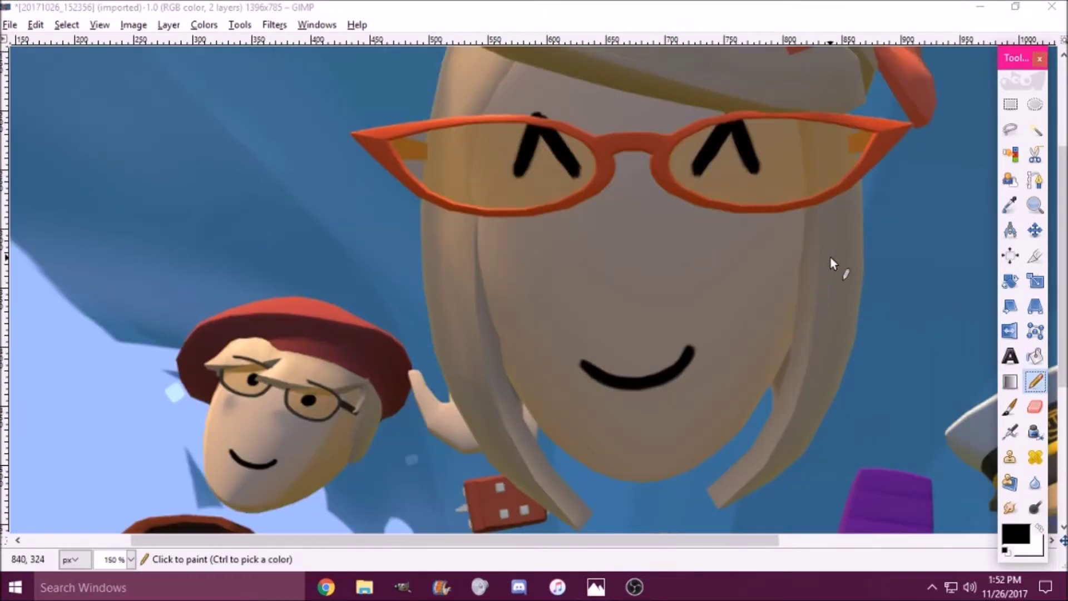
scroll(830, 257, "up", 4)
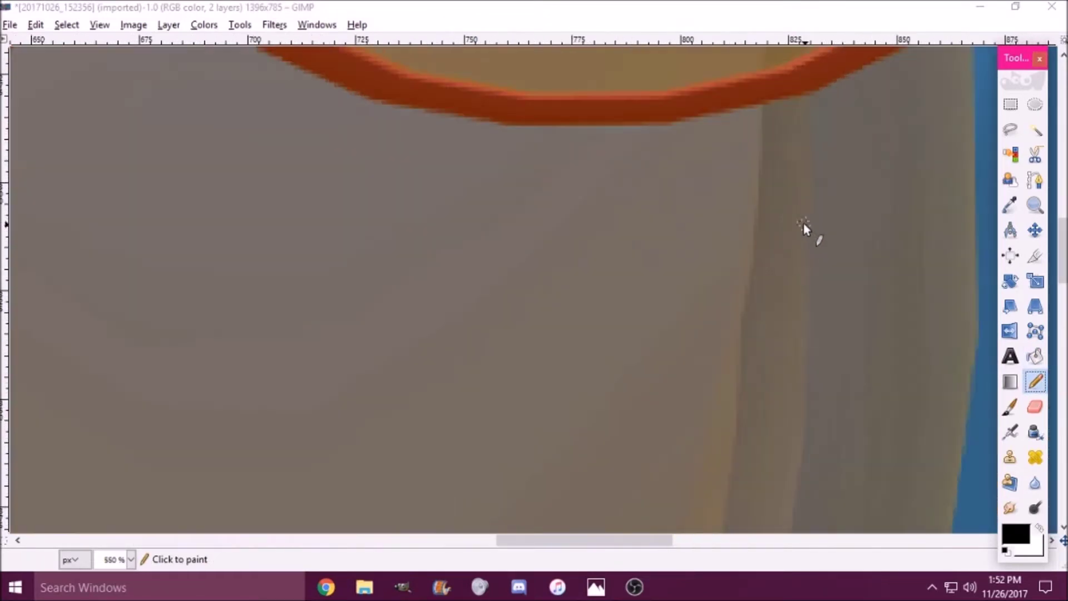
left_click(759, 106)
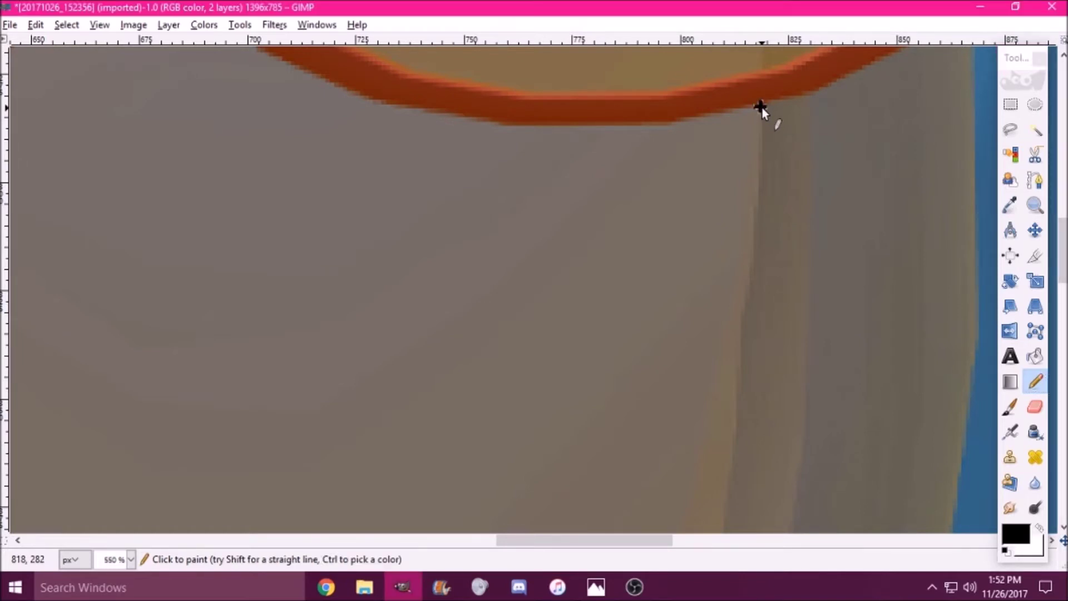
key("shift")
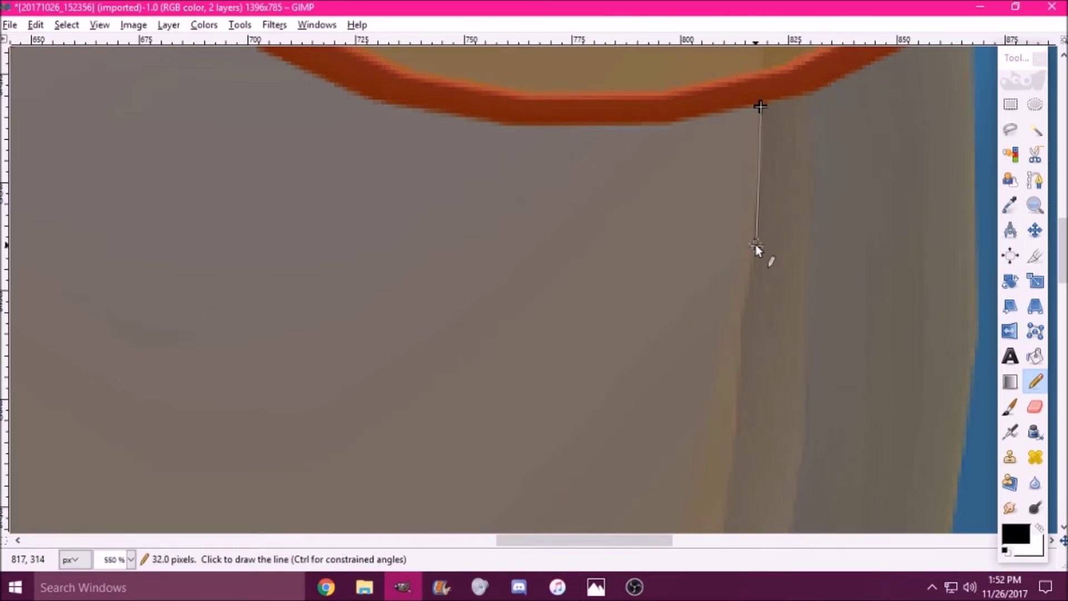
left_click(752, 265, "shift")
scroll(750, 272, "down", 3)
key("shift")
left_click(739, 298, "shift")
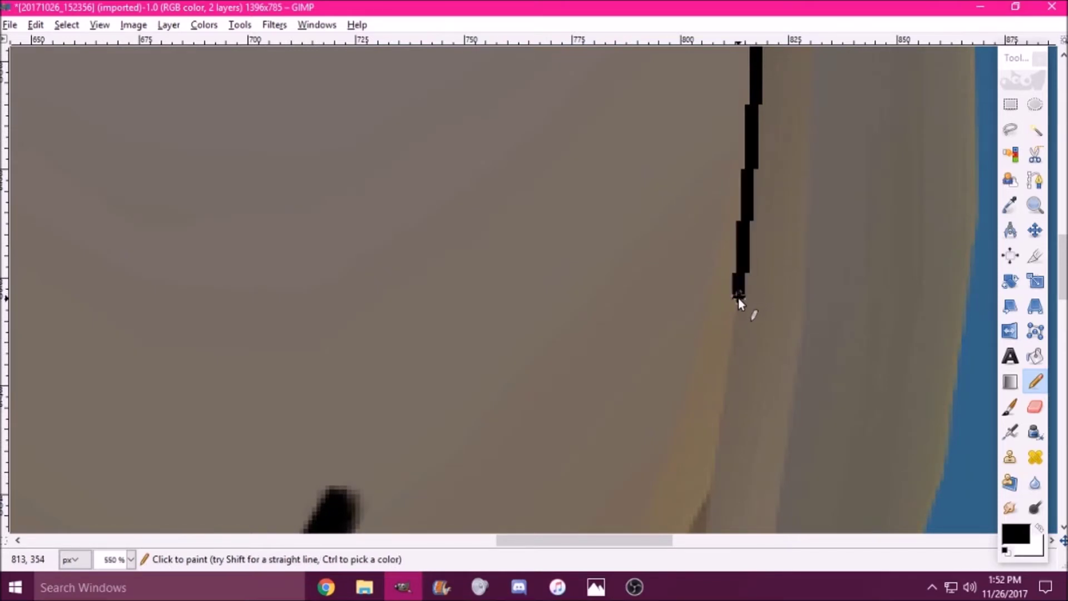
Continue the straight pencil segments down the strand's inner edge, past the cheek and along the blue gap beside the chin
scroll(738, 298, "down", 3)
key("shift")
left_click(723, 304, "shift")
scroll(722, 303, "down", 3)
key("shift")
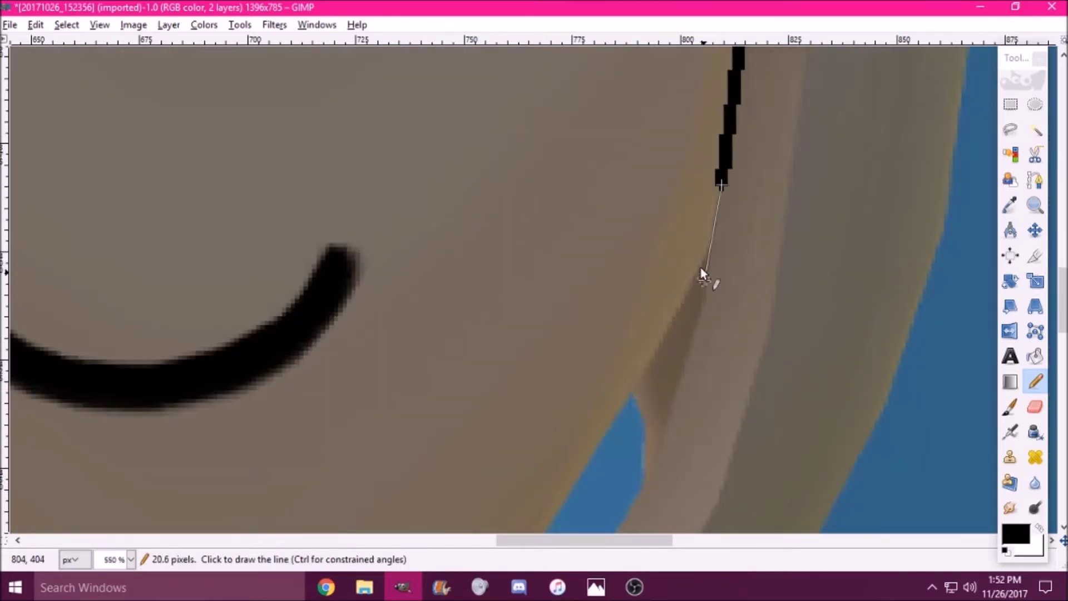
left_click(679, 398, "shift")
scroll(679, 398, "down", 3)
key("shift")
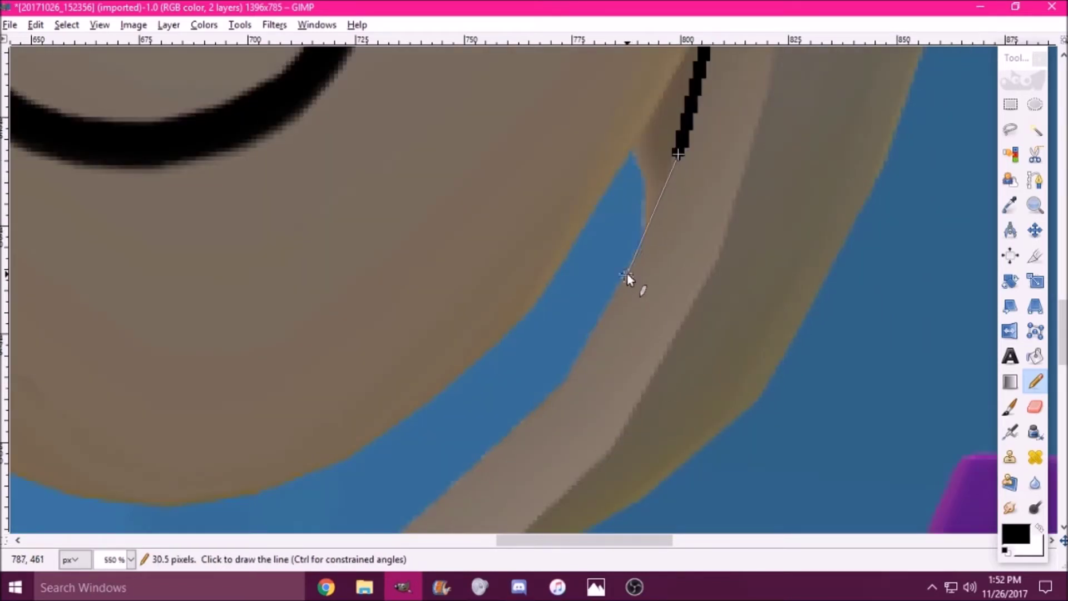
left_click(626, 273, "shift")
left_click(585, 358, "shift")
Finish the inner-edge line with straight pencil segments down to the inner corner of the hair strand's tip
scroll(545, 351, "down", 3)
scroll(545, 350, "right", 5)
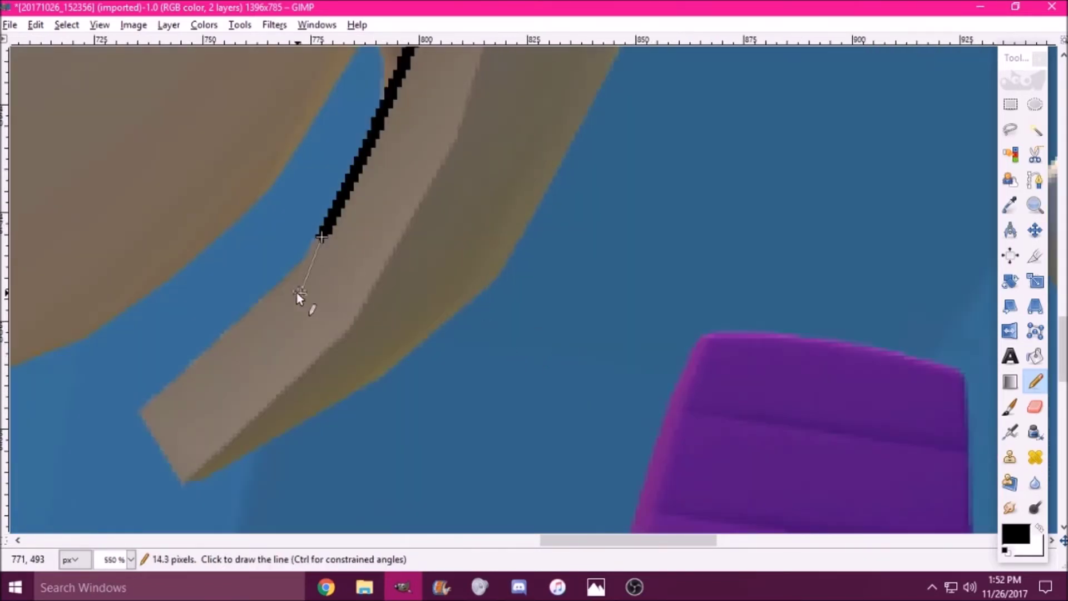
left_click(270, 292, "shift")
left_click(141, 413, "shift")
scroll(172, 344, "down", 3)
left_click_drag(560, 540, 343, 510)
scroll(551, 392, "up", 5)
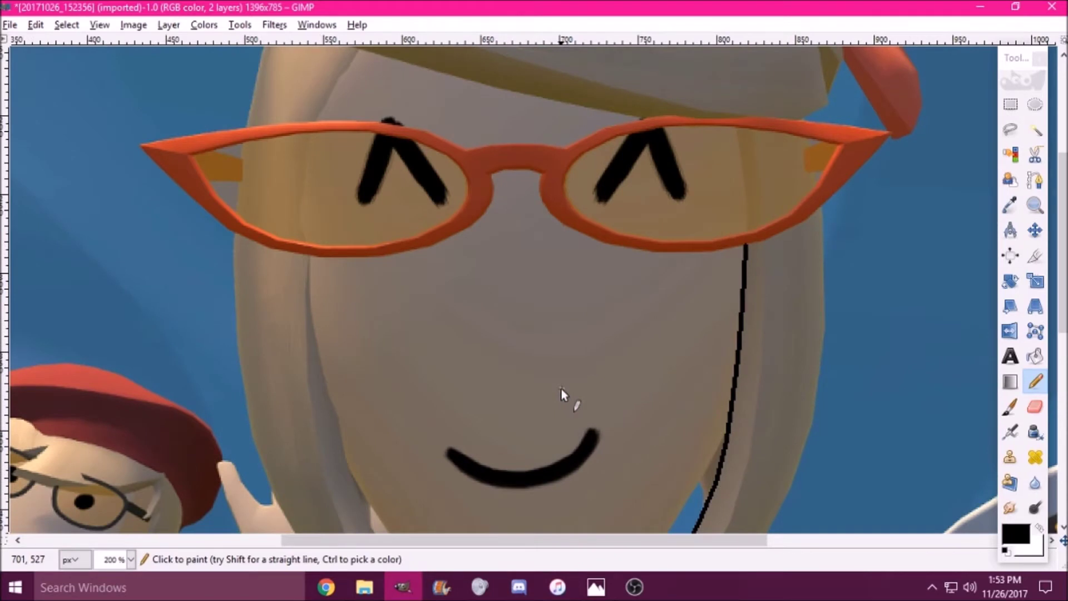
scroll(560, 388, "down", 3)
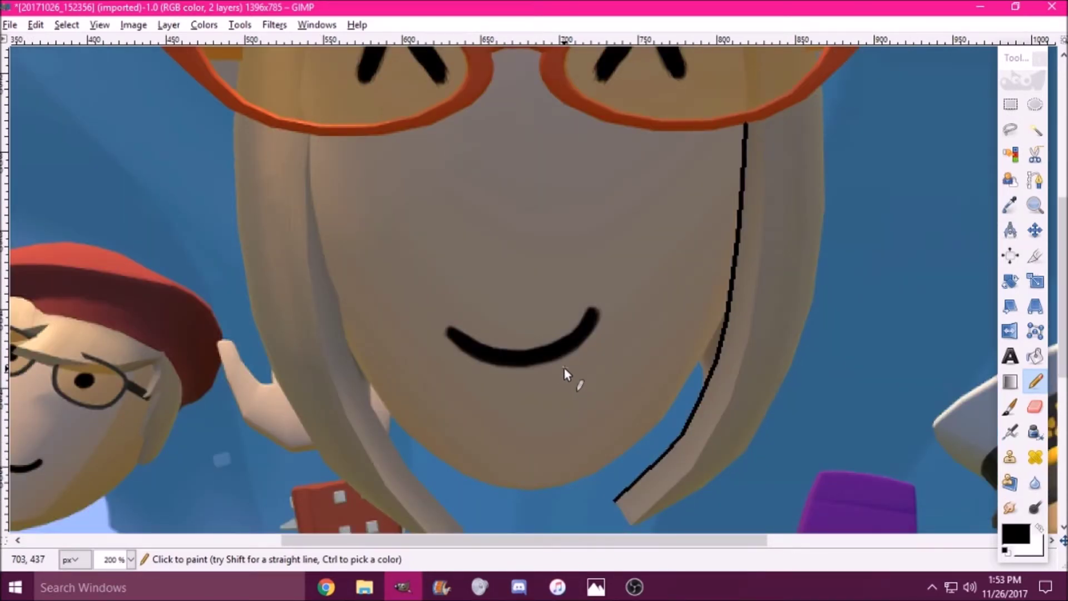
Try freehand pencil strokes along the upper and lower edges of the fringe's underside, then undo each one
scroll(568, 381, "up", 5)
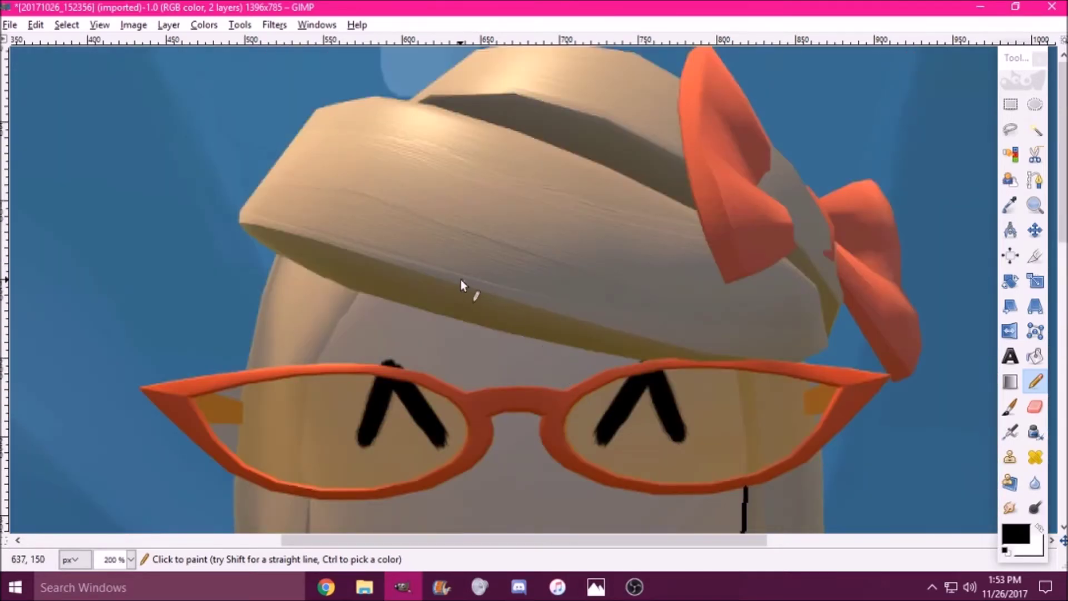
scroll(461, 279, "up", 2)
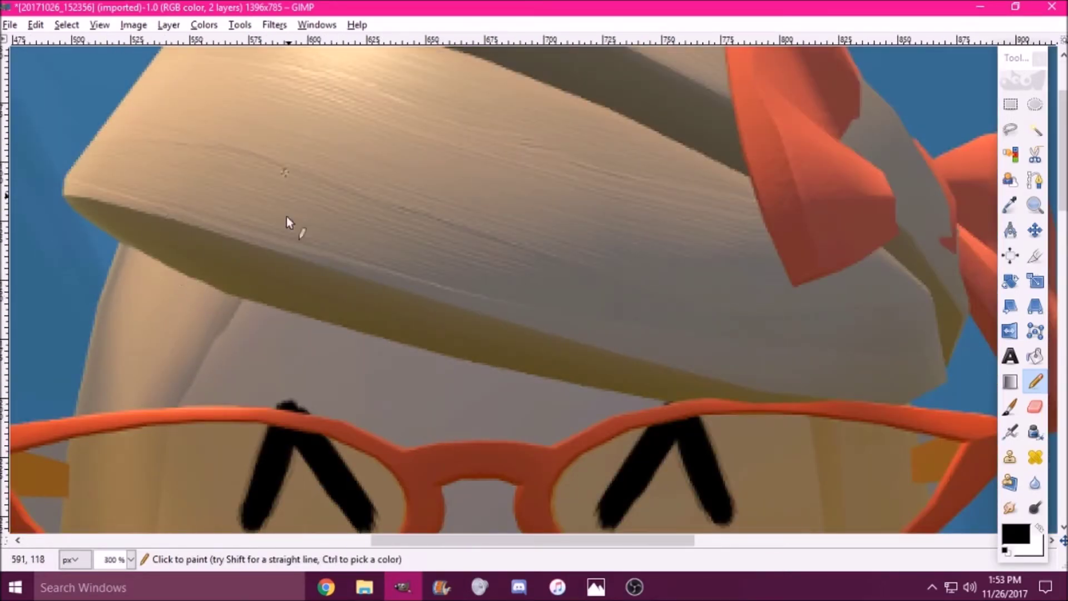
mouse_move(139, 208)
left_mouse_down()
mouse_move(209, 245)
mouse_move(333, 268)
left_mouse_up()
key("ctrl+z")
left_click_drag(253, 298, 425, 341)
key("ctrl+z")
scroll(242, 271, "up", 3)
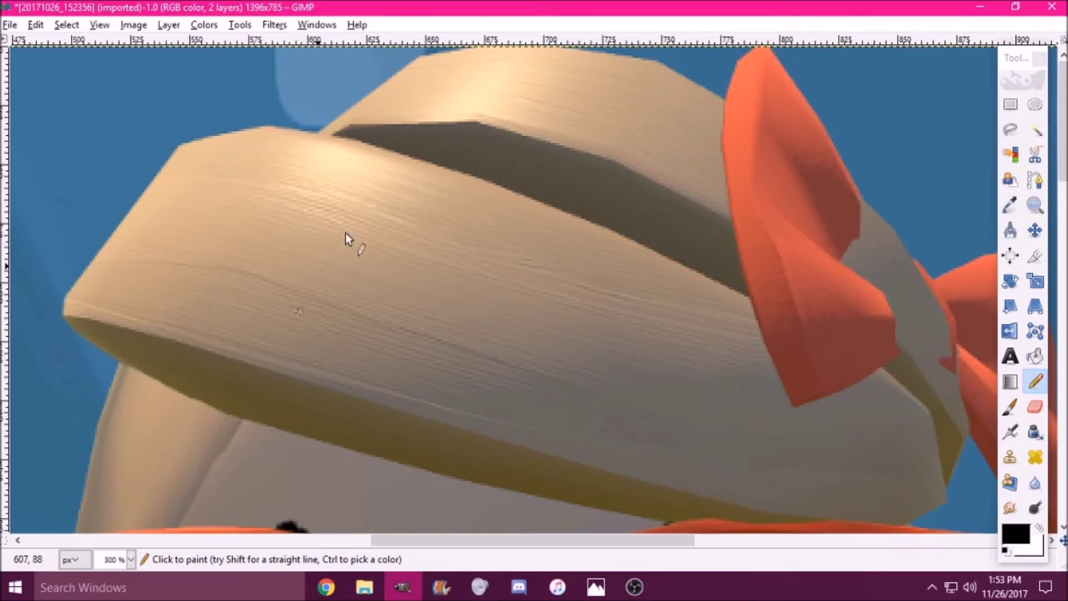
scroll(190, 322, "down", 3)
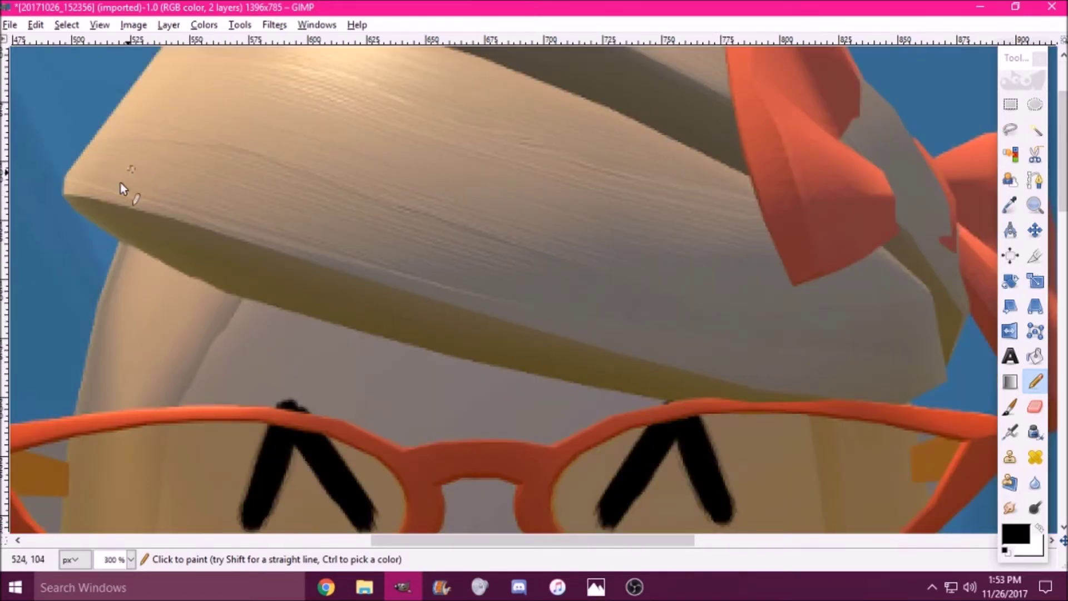
Try freehand pencil strokes at the fringe's left corner, lower hairline and underside edge in a closer view, then undo them
scroll(100, 212, "up", 2)
left_click(140, 243)
mouse_move(142, 238)
left_mouse_down()
mouse_move(53, 136)
mouse_move(83, 98)
left_mouse_up()
mouse_move(326, 386)
left_mouse_down()
mouse_move(376, 333)
mouse_move(517, 377)
left_mouse_up()
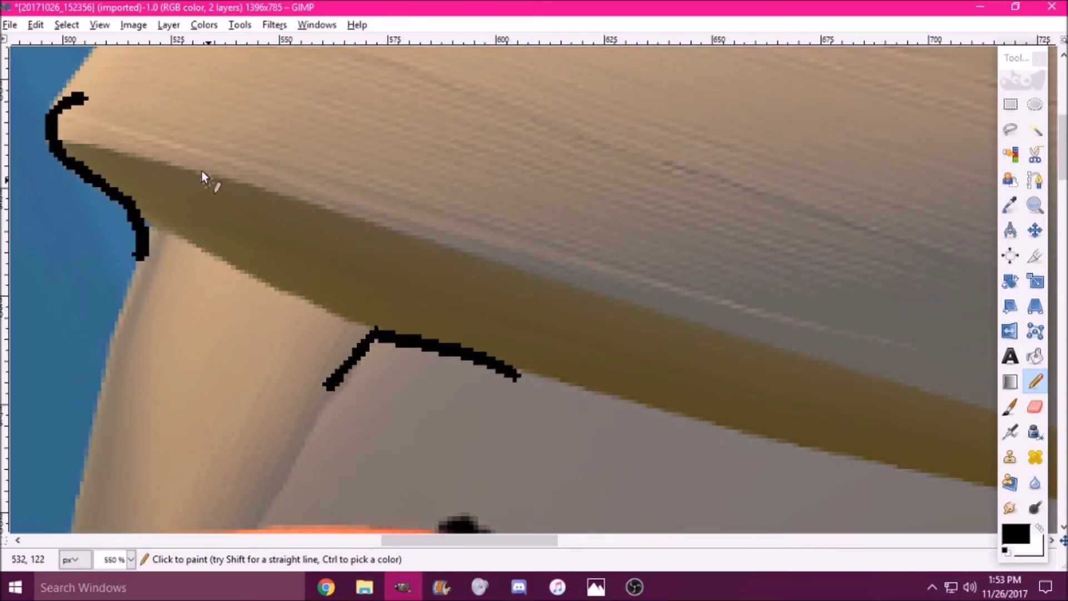
left_click_drag(264, 185, 448, 258)
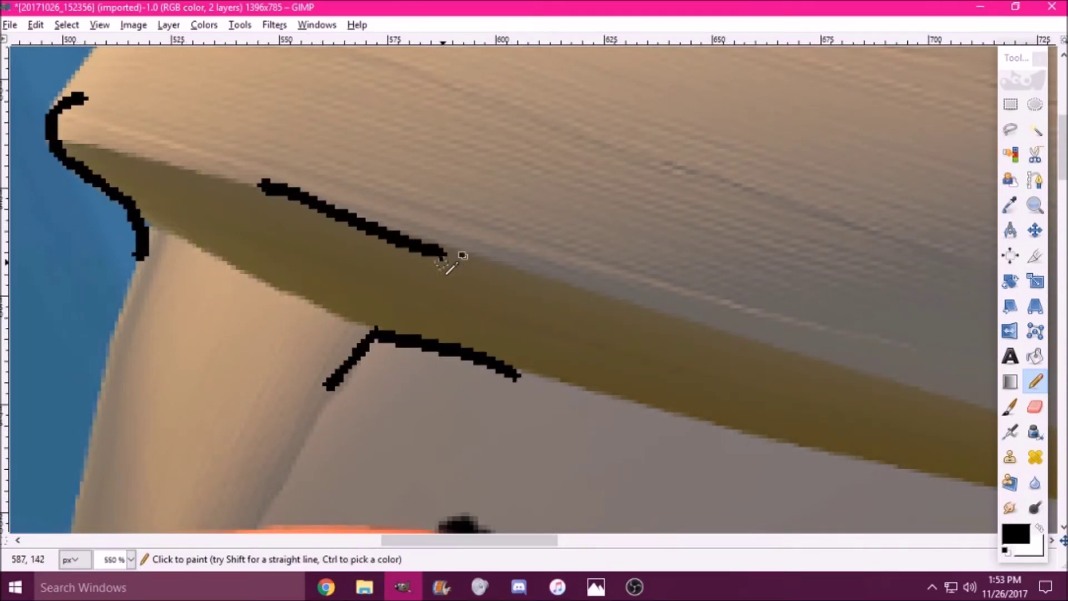
key("ctrl+z")
key("ctrl+z")
key("ctrl+z")
key("ctrl+z")
Extend the hair outline with straight pencil lines across the right-hand strand's tip and up the first bends of its outer edge
scroll(459, 315, "down", 3)
scroll(614, 295, "down", 15)
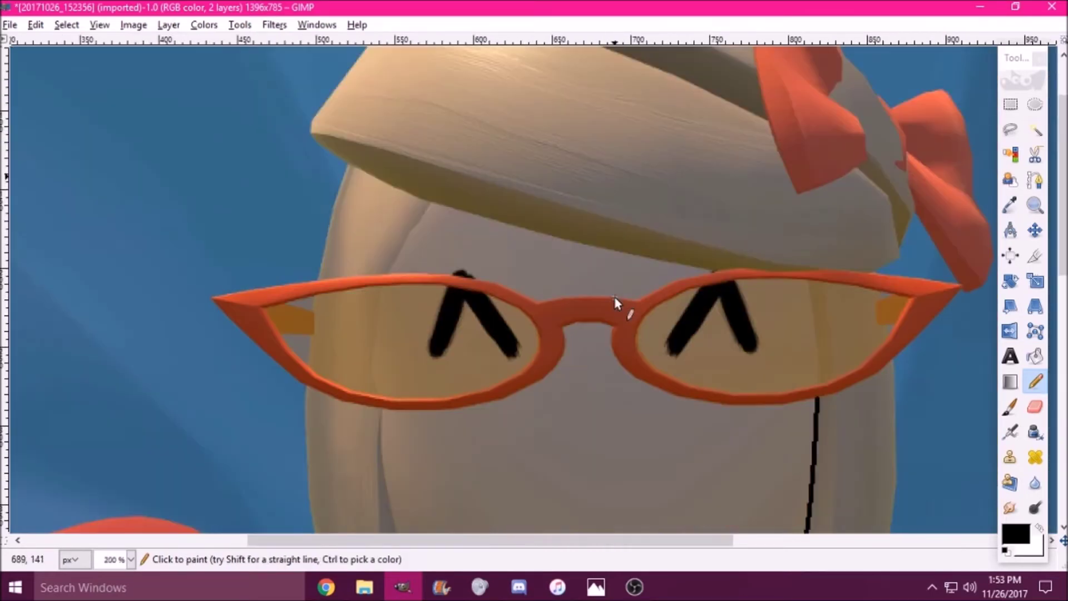
scroll(804, 314, "up", 10)
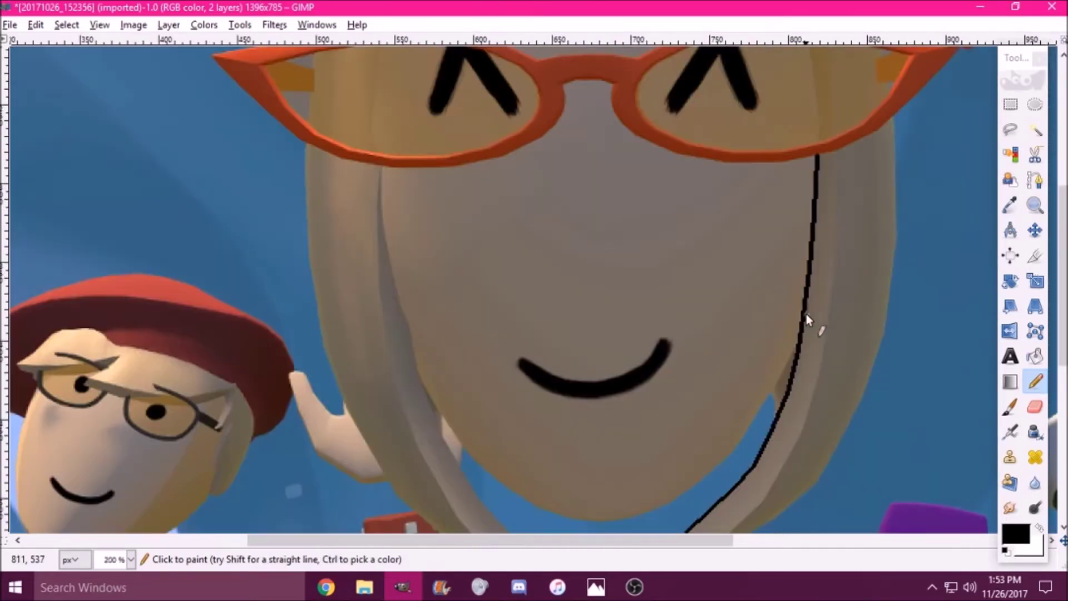
scroll(804, 318, "down", 6)
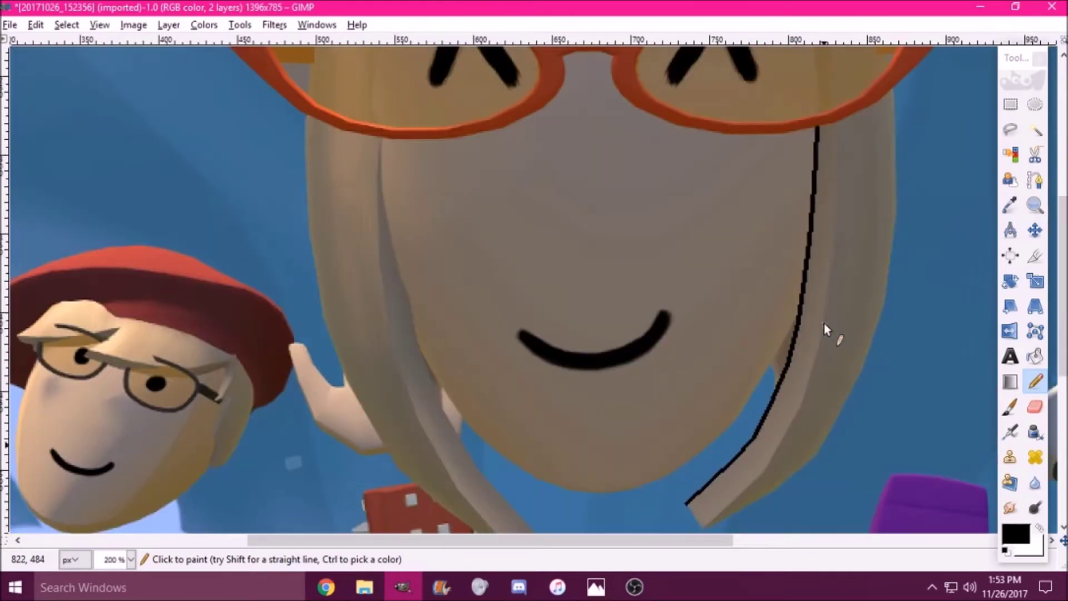
scroll(832, 362, "up", 3, "ctrl")
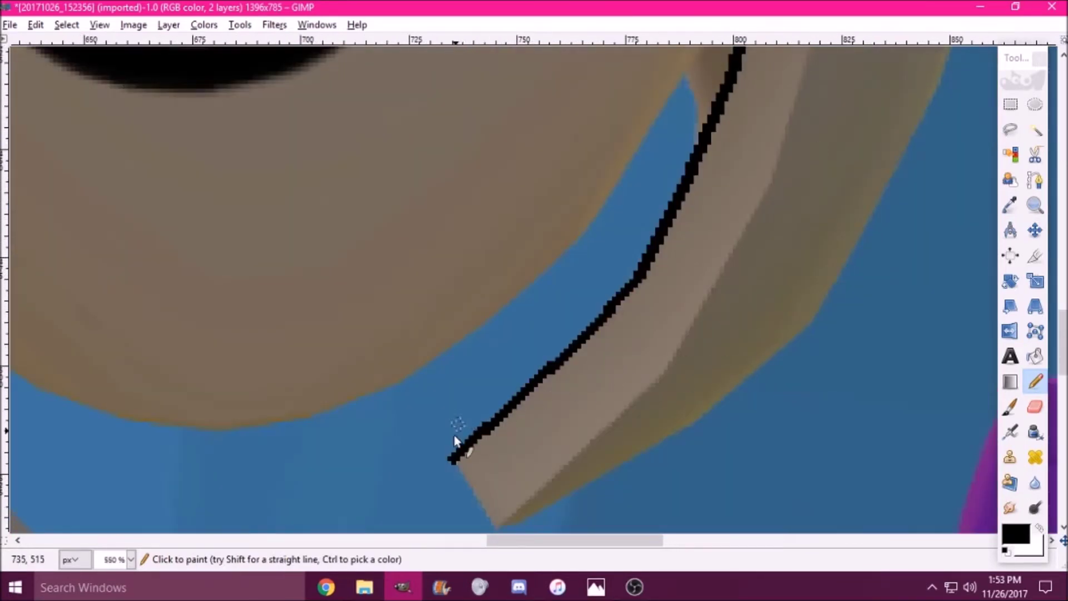
scroll(484, 490, "right", 4)
scroll(234, 495, "down", 2)
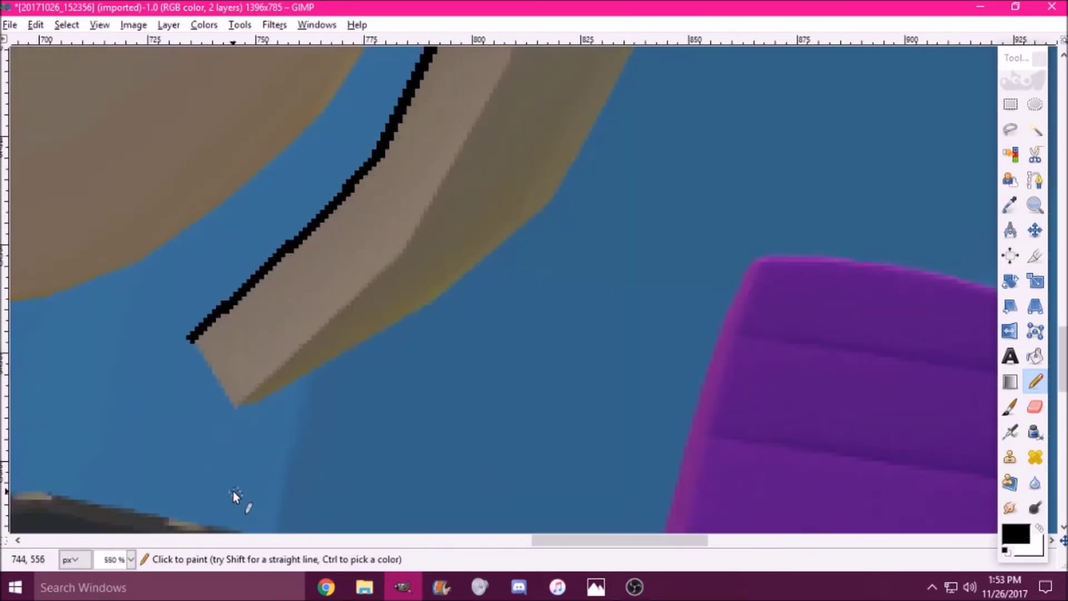
left_click(238, 406, "shift")
left_click(326, 361, "shift")
left_click(434, 303, "shift")
left_click(546, 207, "shift")
Continue the straight pencil segments up the strand's outer edge to above the level of the smile
scroll(548, 209, "up", 1)
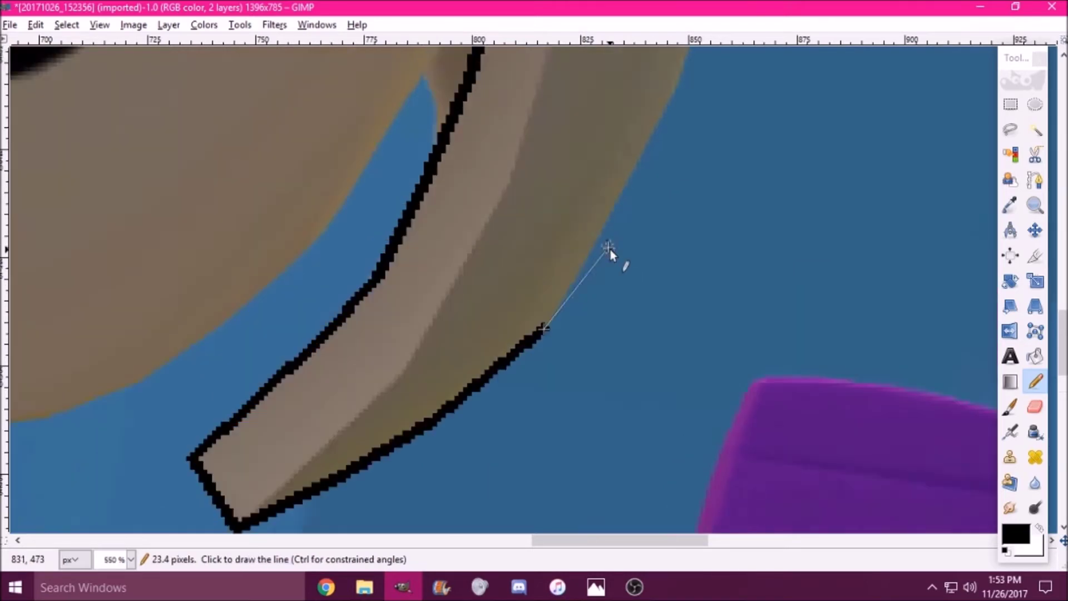
left_click(639, 164, "shift")
scroll(667, 195, "up", 3)
left_click(722, 312, "shift")
left_click(746, 182, "shift")
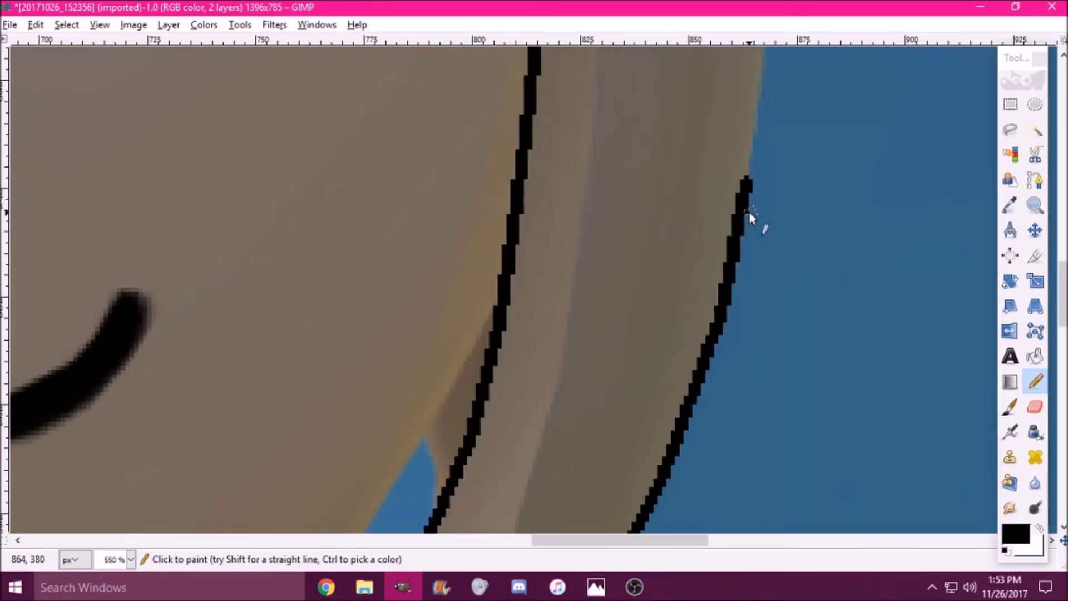
Examine the traced right-hand hair strand and its surroundings at several zoom levels
scroll(750, 211, "down", 5, "ctrl")
scroll(750, 210, "up", 3, "ctrl")
scroll(750, 213, "up", 2, "ctrl")
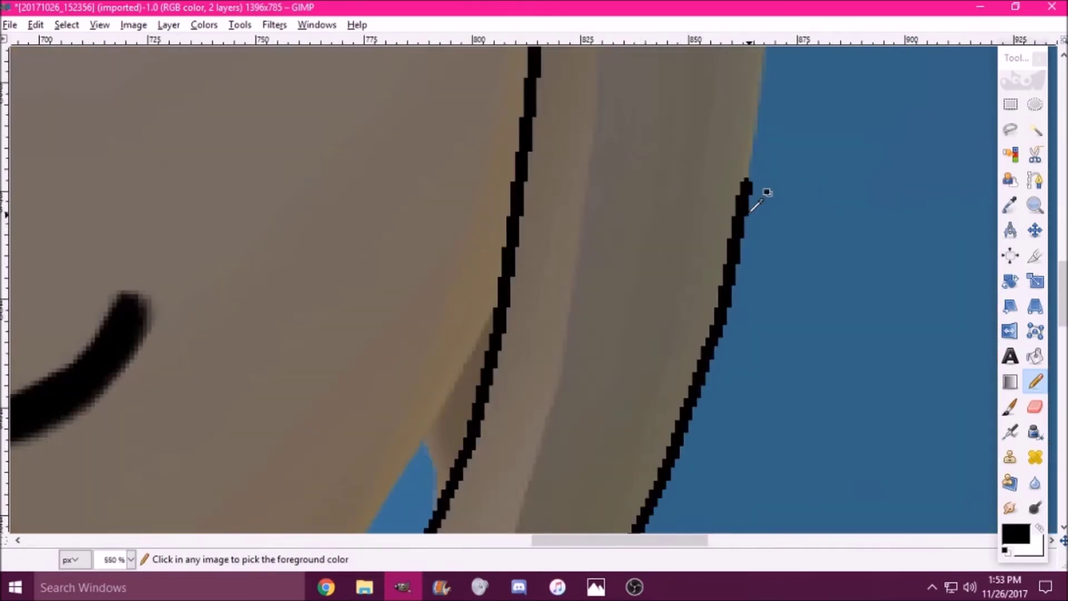
scroll(750, 213, "down", 6, "ctrl")
scroll(629, 217, "up", 4, "ctrl")
left_click_drag(634, 540, 510, 543)
scroll(495, 428, "down", 5)
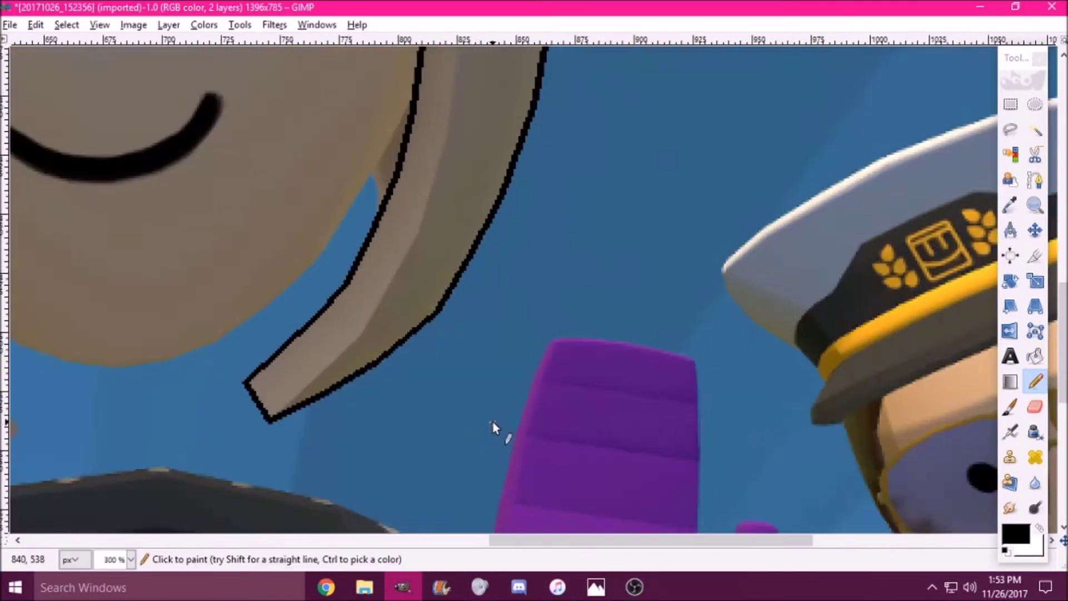
scroll(496, 429, "up", 4)
scroll(496, 428, "down", 2)
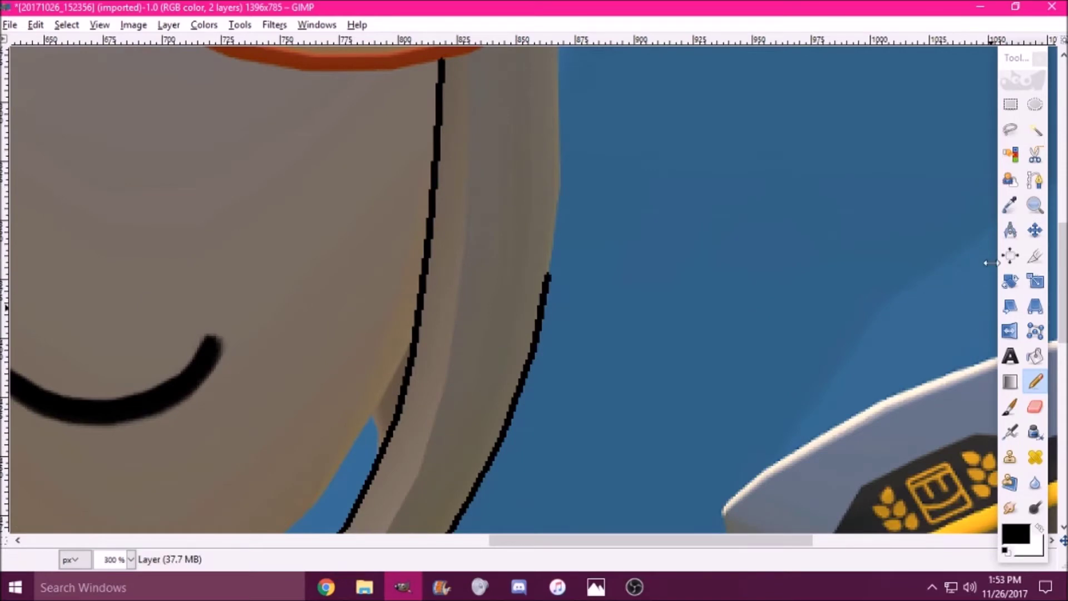
scroll(481, 239, "down", 2, "ctrl")
scroll(481, 239, "up", 2, "ctrl")
scroll(482, 239, "down", 2, "ctrl")
scroll(482, 239, "up", 1, "ctrl")
scroll(482, 239, "down", 1, "ctrl")
scroll(482, 239, "up", 2, "ctrl")
scroll(478, 239, "down", 2, "ctrl")
scroll(478, 239, "up", 3, "ctrl")
scroll(479, 240, "up", 2, "ctrl")
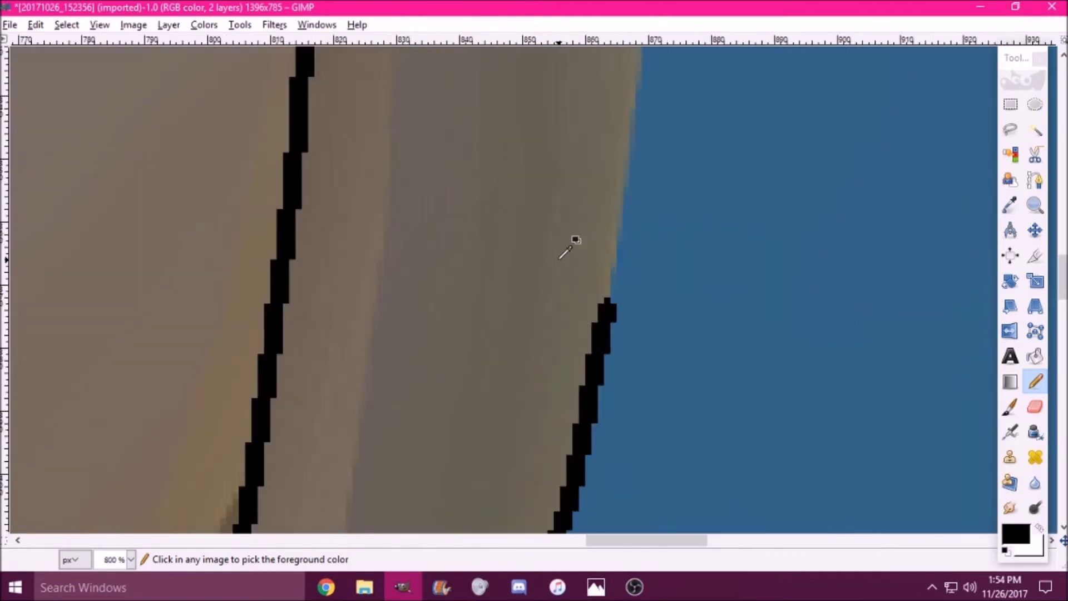
Extend the right-hand hair strand's outer edge upward with straight pencil segments until it meets the underside of the glasses frame
scroll(650, 231, "down", 2, "ctrl")
left_click(642, 217, "shift")
scroll(642, 215, "up", 1)
left_click(641, 200, "shift")
scroll(640, 203, "up", 2)
left_click(639, 263, "shift")
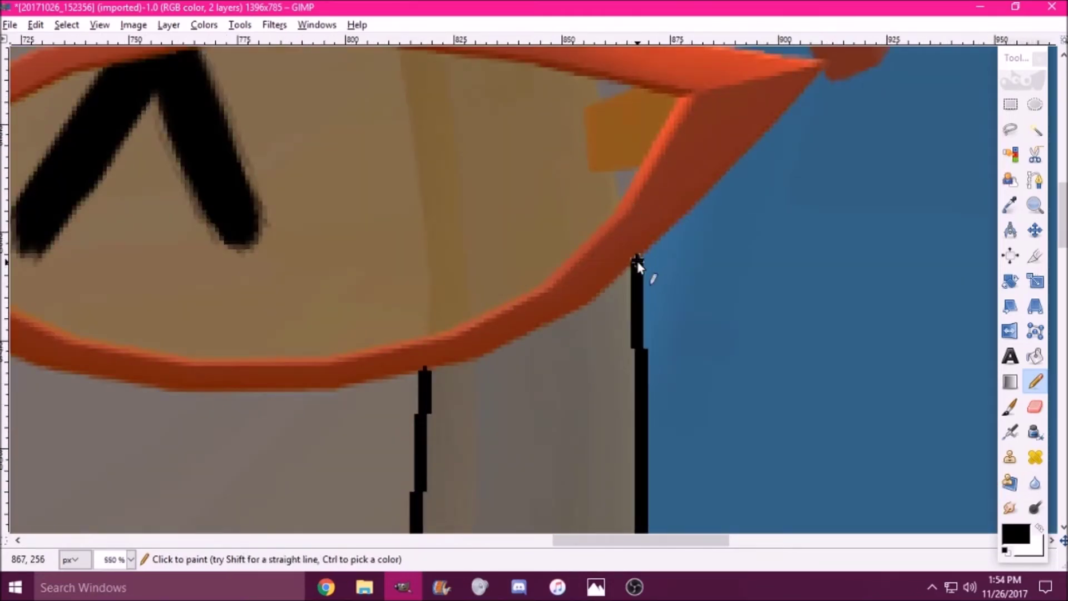
scroll(637, 301, "down", 3, "ctrl")
scroll(439, 361, "down", 3)
scroll(420, 350, "up", 3)
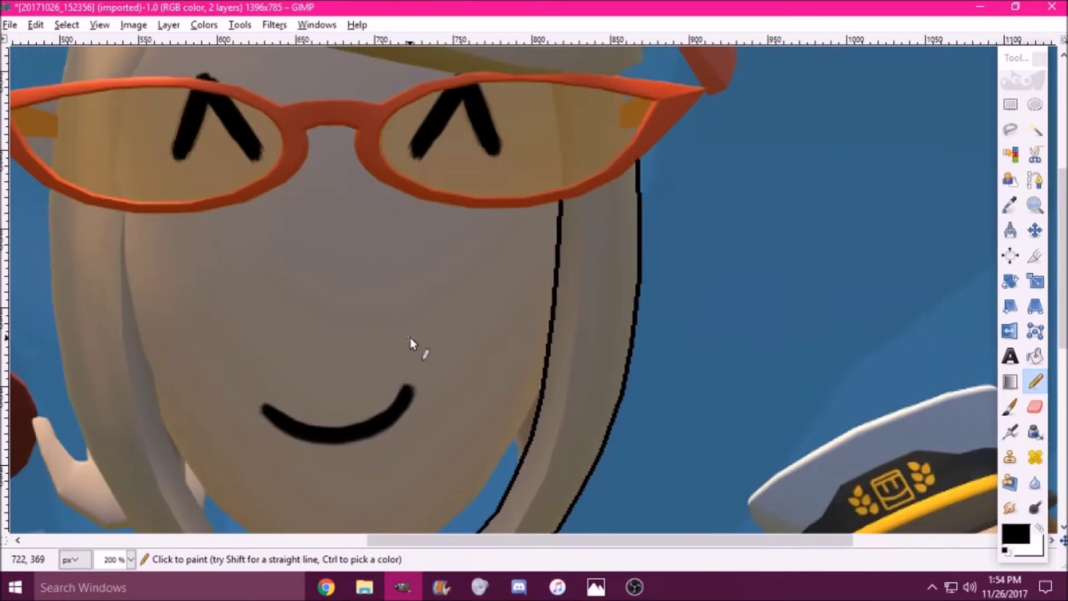
Check the hair tracing alone by hiding the screenshot layer, show it again, and keep the transparent layer active
key("ctrl+l")
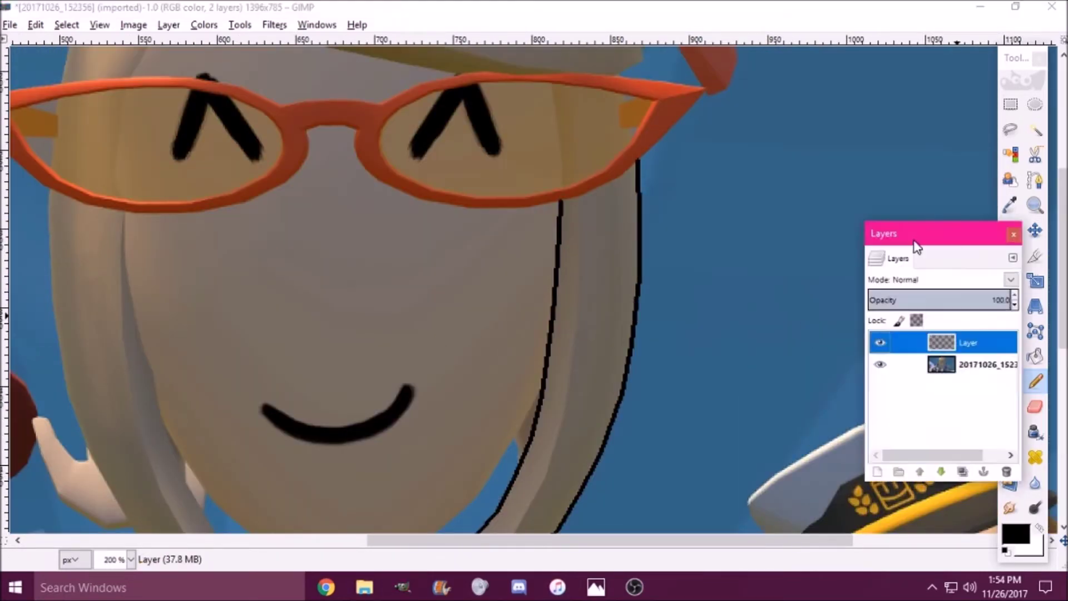
left_click(845, 315)
scroll(459, 300, "down", 2, "ctrl")
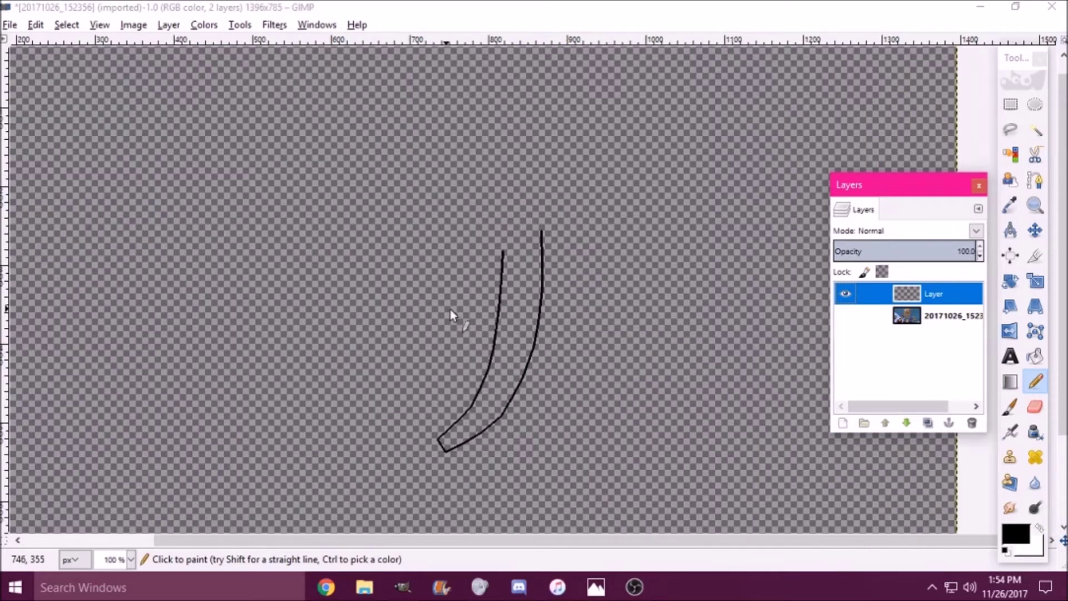
left_click(843, 319)
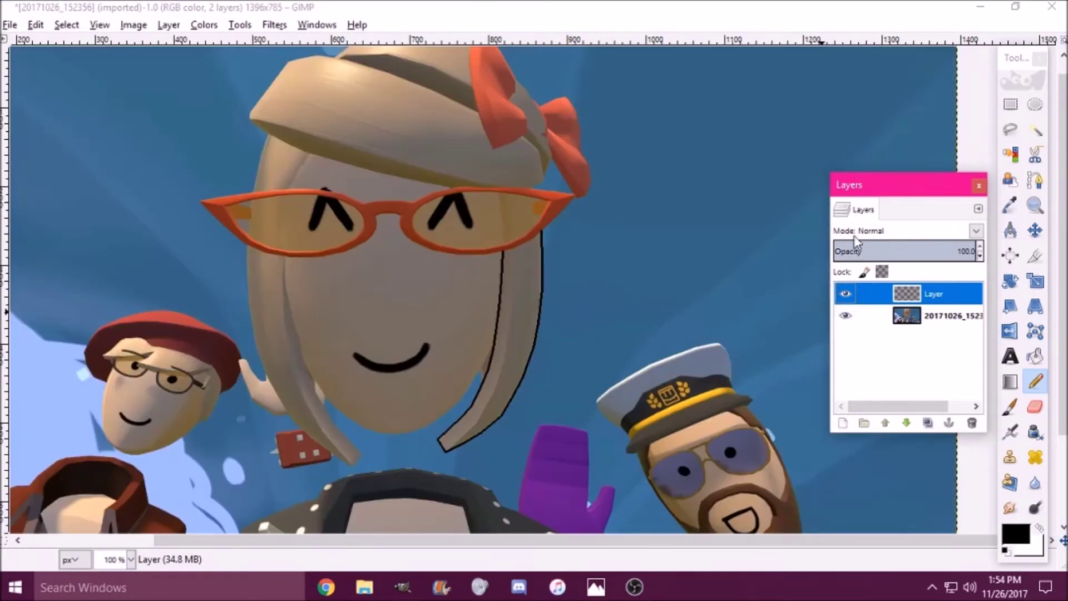
left_click_drag(884, 190, 805, 195)
left_click(847, 313)
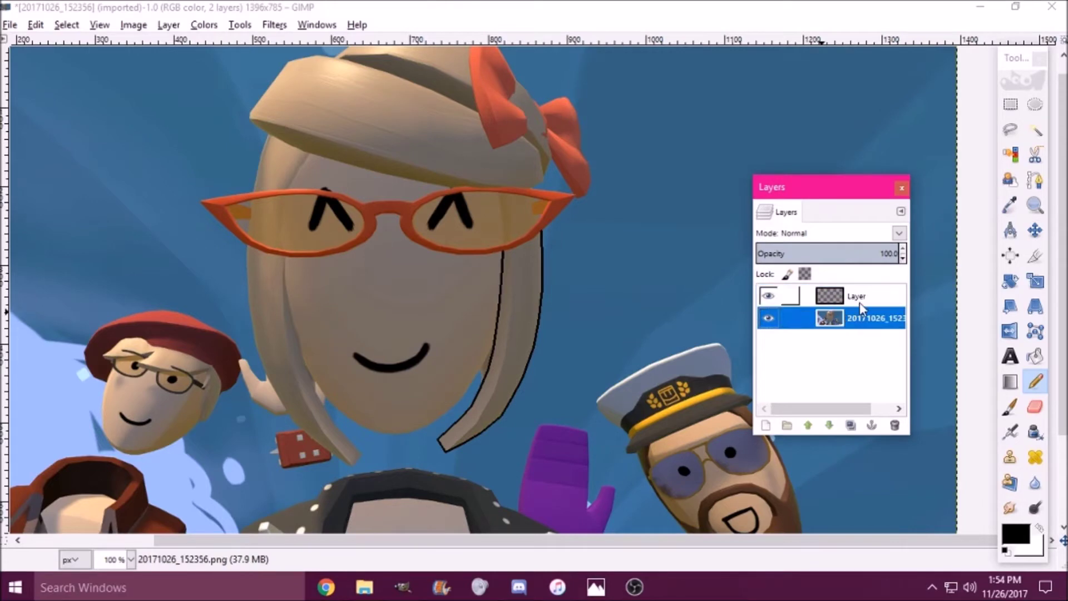
left_click(865, 292)
left_click_drag(818, 181, 1067, 212)
Try freehand pencil strokes along the bottom edges of the right-hand lens rim, then undo them
scroll(475, 236, "up", 2, "ctrl")
scroll(381, 261, "up", 1, "ctrl")
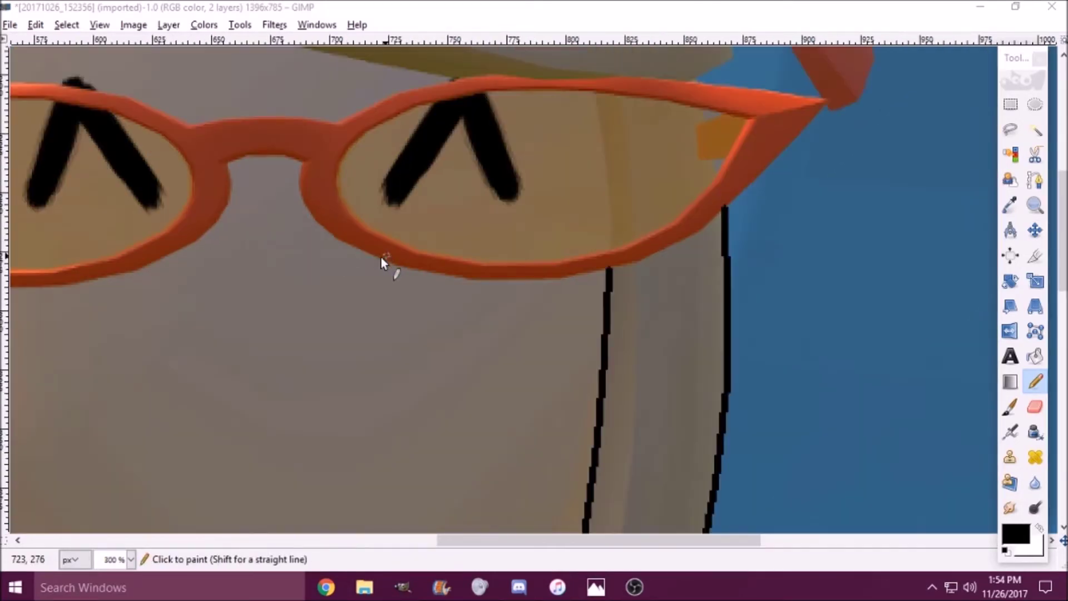
scroll(448, 270, "up", 3, "ctrl")
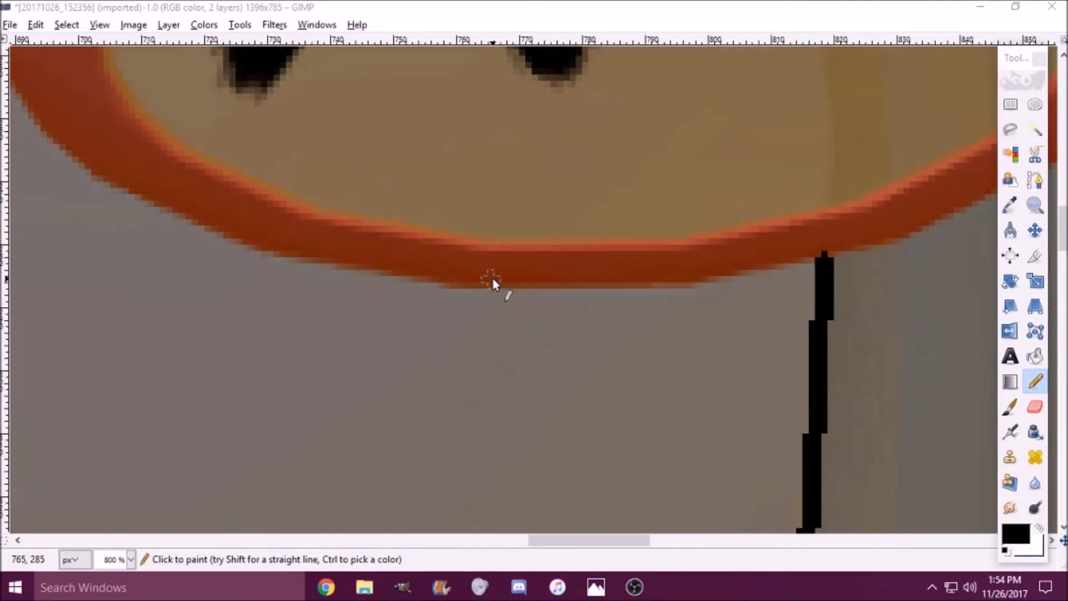
left_click_drag(491, 286, 595, 286)
left_click_drag(503, 242, 609, 247)
key("ctrl+z")
key("ctrl+z")
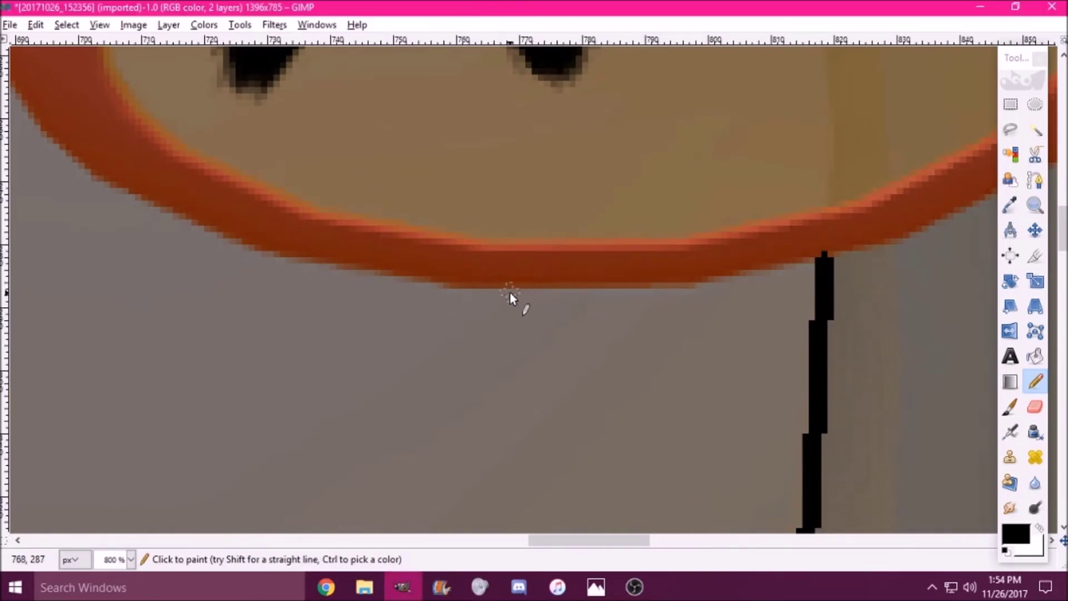
Trace the underside of the right-hand glasses frame with connected straight pencil lines, past the hair strand and out to the frame's pointed tip
left_click(605, 292, "shift")
left_click(706, 285, "shift")
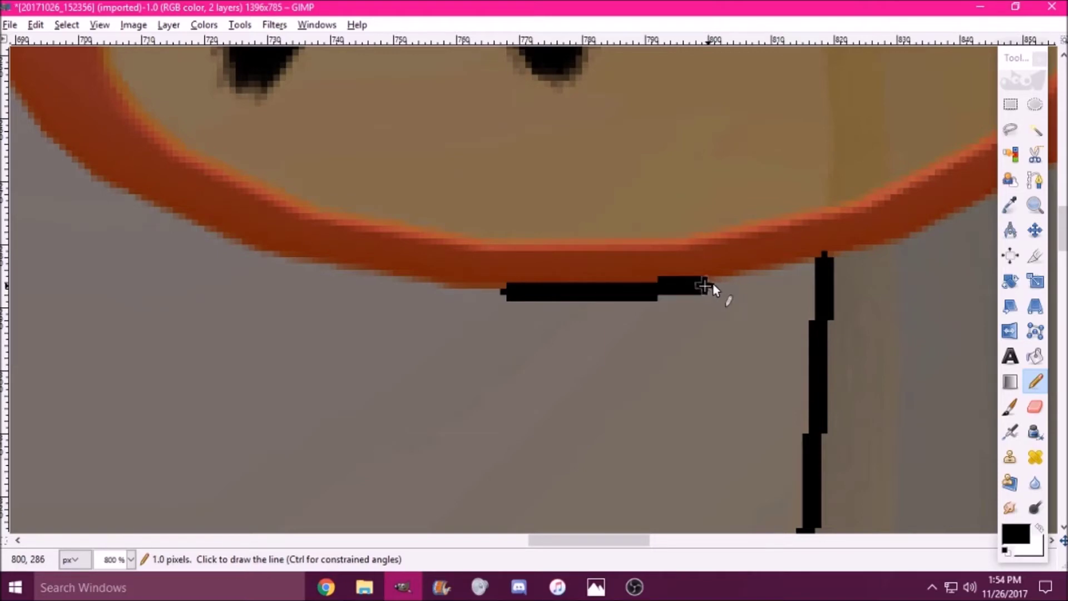
left_click(842, 254, "shift")
scroll(590, 449, "up", 1)
mouse_move(568, 540)
left_mouse_down()
mouse_move(681, 540)
mouse_move(329, 550)
left_mouse_up()
left_click(503, 356, "shift")
left_click(605, 315, "shift")
scroll(618, 311, "up", 1)
left_click(640, 414, "shift")
left_click(752, 314, "shift")
left_click(884, 182, "shift")
Continue the straight pencil outline from the right-hand tip along the frame's upper edge and across the top of the bridge
left_click(667, 167, "shift")
left_click(511, 149, "shift")
left_click(302, 257, "shift")
left_click(667, 292, "shift")
left_click(541, 354, "shift")
left_click(149, 361, "shift")
Outline the upper edge of the left-hand frame, round its pointed tip, and start down its lower outer edge
left_click(629, 286, "shift")
left_click(280, 239, "shift")
left_click(559, 343, "shift")
left_click(764, 429, "shift")
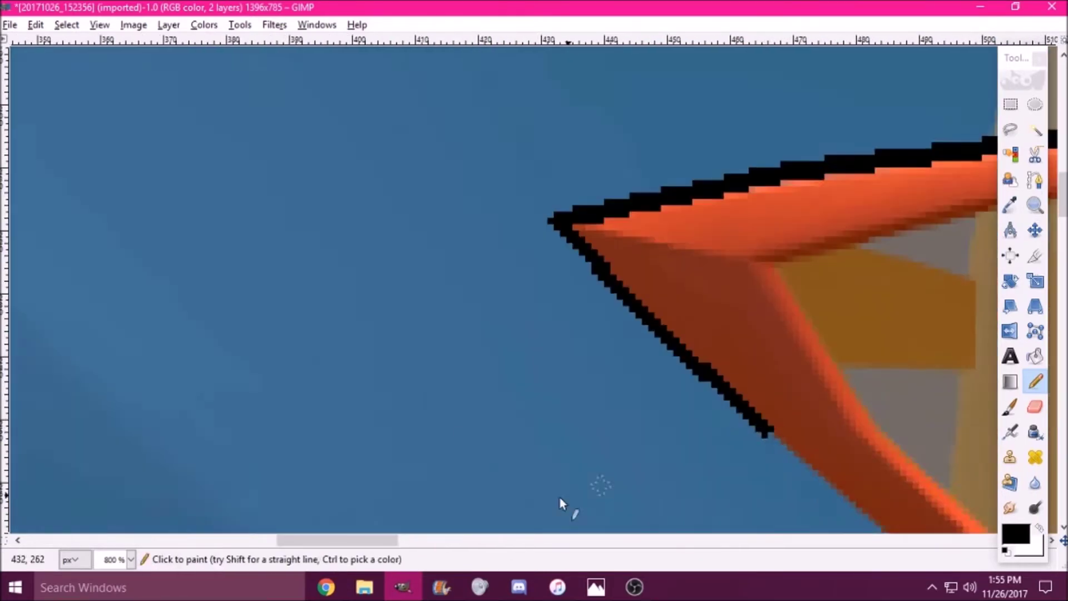
Continue the straight pencil lines along the left-hand frame's underside and up its nose side to the bridge
scroll(766, 431, "down", 7)
left_click(465, 179, "shift")
left_click(909, 311, "shift")
left_click_drag(400, 540, 570, 540)
left_click(547, 306, "shift")
scroll(912, 223, "up", 5)
left_click(975, 288, "shift")
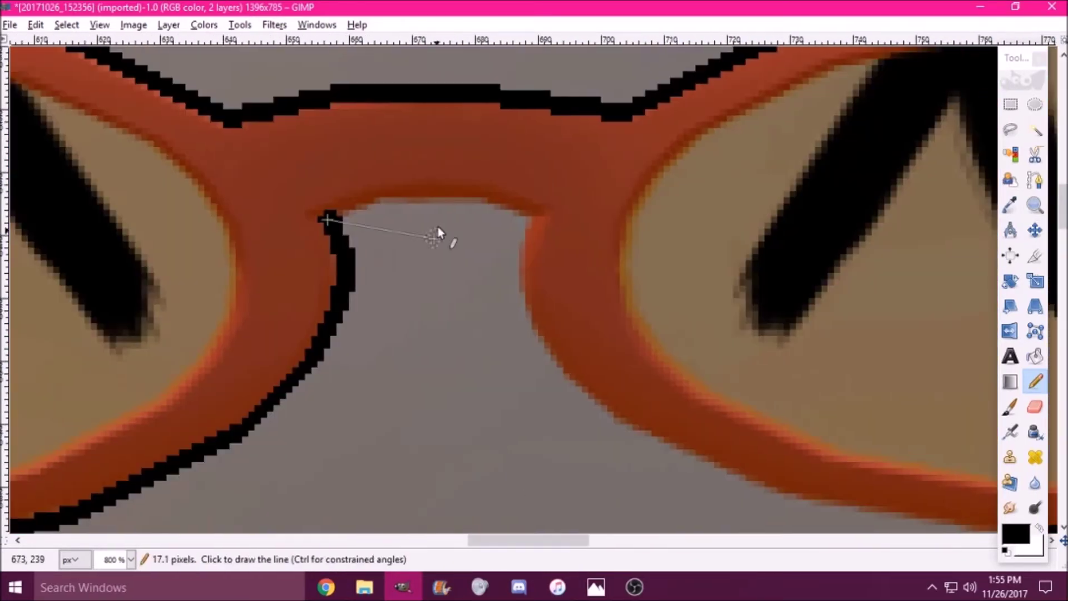
Trace the underside of the bridge and the upper nose side of the right-hand frame, undoing misplaced segments
left_click(456, 206, "shift")
left_click(532, 220, "shift")
left_click(536, 337, "shift")
key("ctrl+z")
key("ctrl+z")
scroll(525, 278, "down", 2)
left_click(523, 194, "shift")
Close the outer glasses outline with straight segments along the right-hand frame's lower nose side to the line's starting point
left_click(599, 282, "shift")
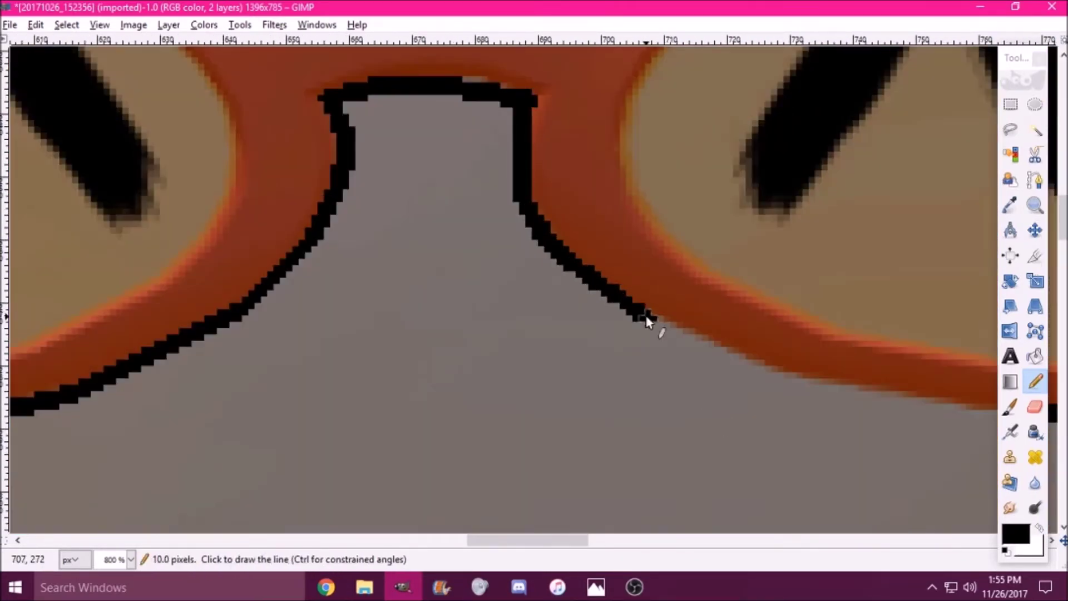
left_click(643, 314, "shift")
left_click(776, 372, "shift")
left_click_drag(528, 540, 586, 540)
left_click(408, 401, "shift")
left_click(530, 410, "shift")
scroll(518, 384, "down", 4)
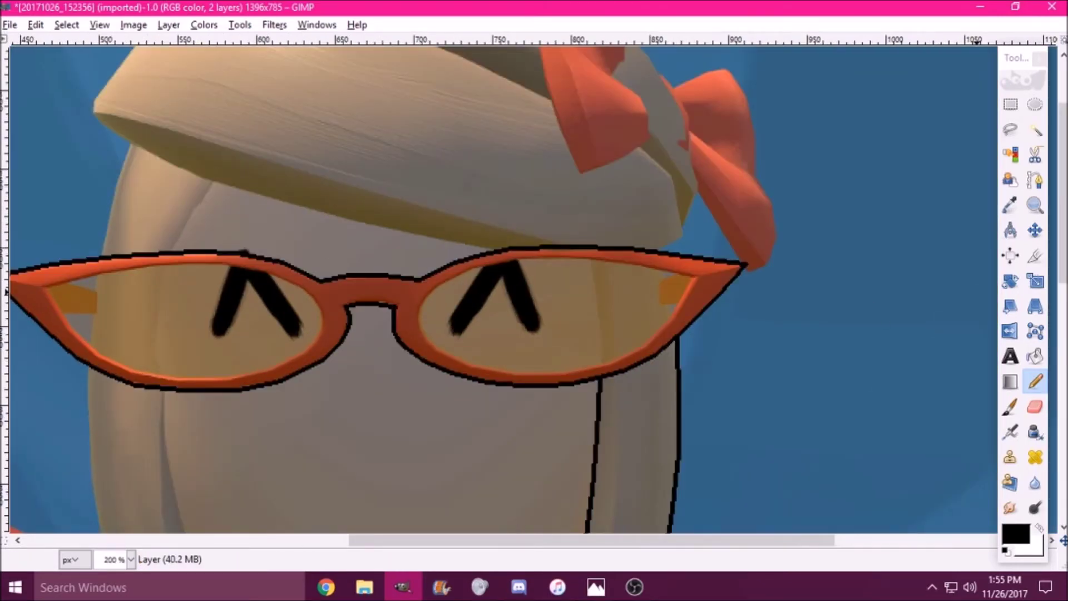
Check the glasses outline with the screenshot layer hidden, then show the layer again and move the layer list aside
key("ctrl+l")
left_click(866, 310)
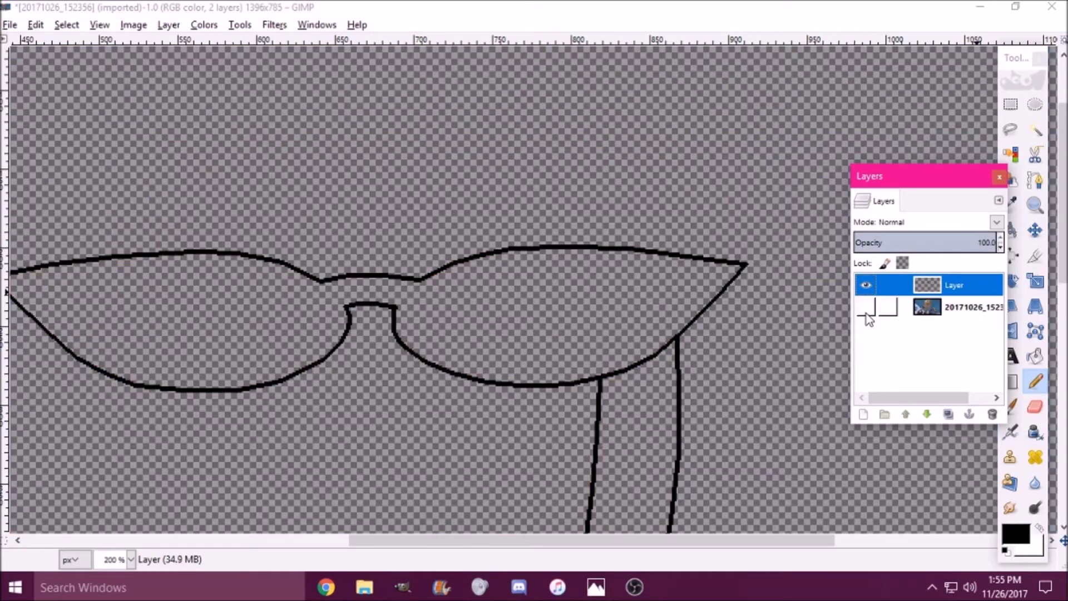
left_click(866, 312)
left_click_drag(898, 176, 1066, 187)
Start the right-hand lens opening's outline at its nose side, with straight pencil lines up and along its upper inner edge
scroll(341, 350, "up", 3)
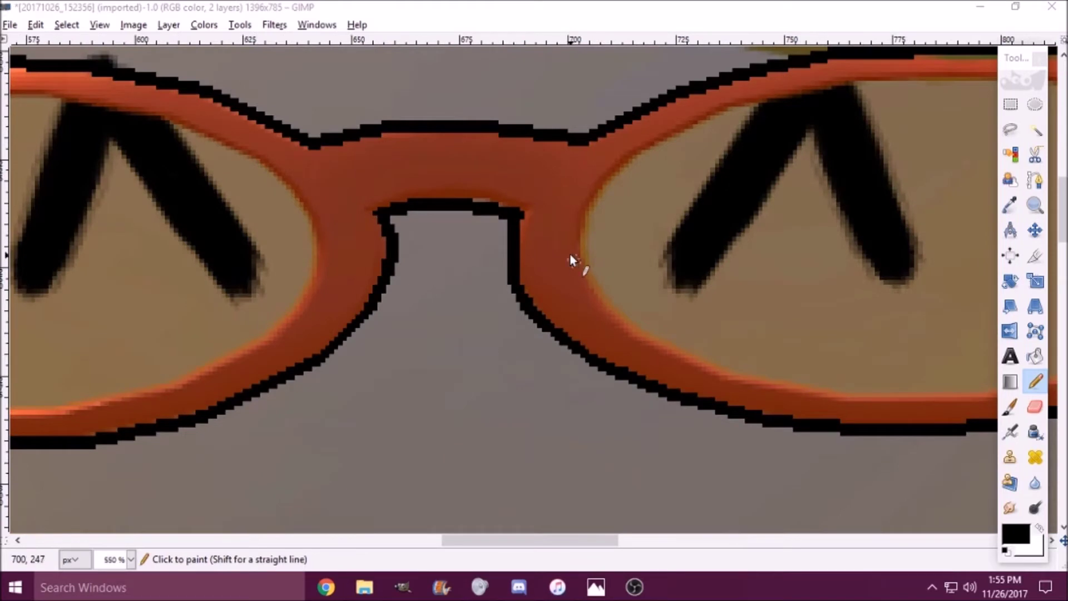
scroll(570, 252, "up", 2)
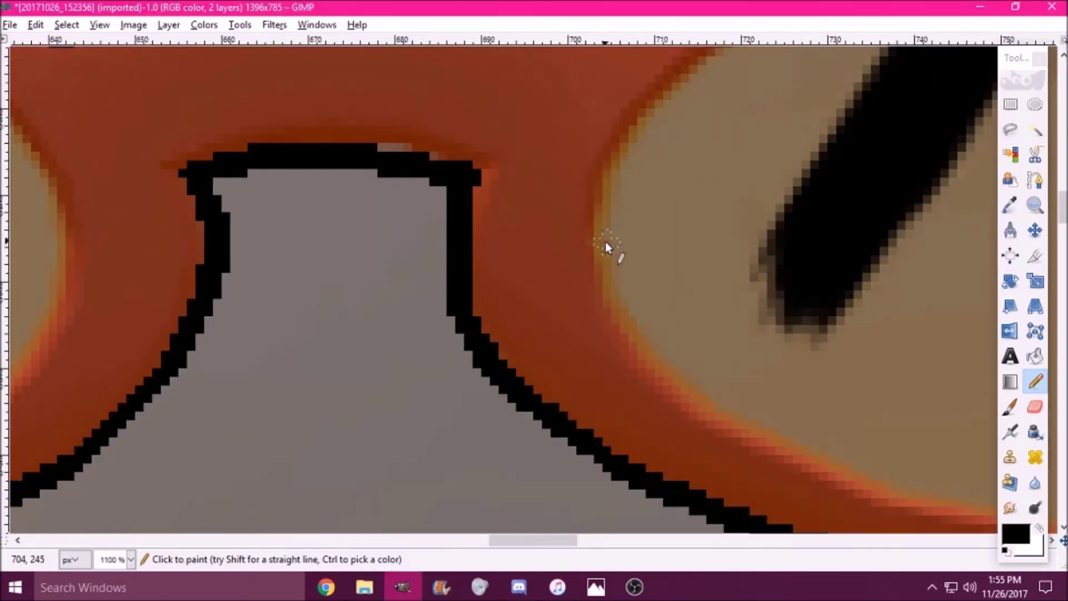
left_click(599, 241)
left_click_drag(524, 541, 537, 541)
scroll(517, 456, "up", 2)
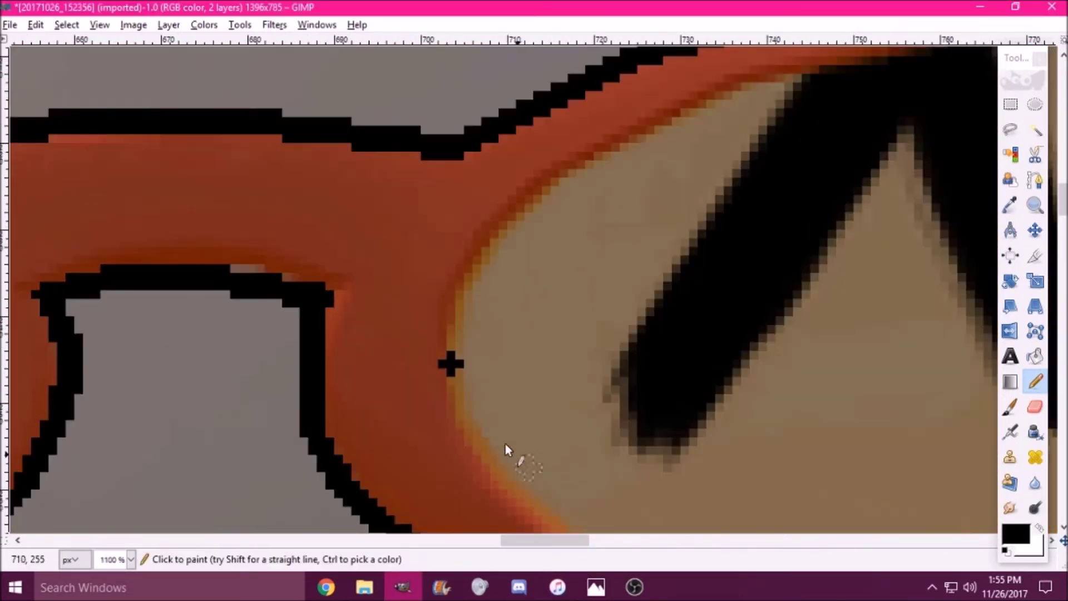
left_click(467, 289, "shift")
key("ctrl+z")
left_click(468, 271, "shift")
left_click(603, 161, "shift")
left_click(687, 116, "shift")
Complete the right-hand lens opening with straight pencil lines around its outer corner and back along its lower inner edge
scroll(687, 115, "down", 1)
left_click(614, 206, "shift")
left_click(770, 207, "shift")
left_click(899, 245, "shift")
scroll(788, 371, "down", 3)
left_click(638, 363, "shift")
left_click(253, 406, "shift")
left_click(403, 260, "shift")
Trace the left-hand lens opening's upper inner edge with straight pencil lines from its outer corner to about the middle
left_click_drag(607, 540, 429, 544)
scroll(384, 211, "down", 2)
scroll(345, 256, "up", 1)
left_click(206, 151)
left_click(305, 129, "shift")
left_click(426, 101, "shift")
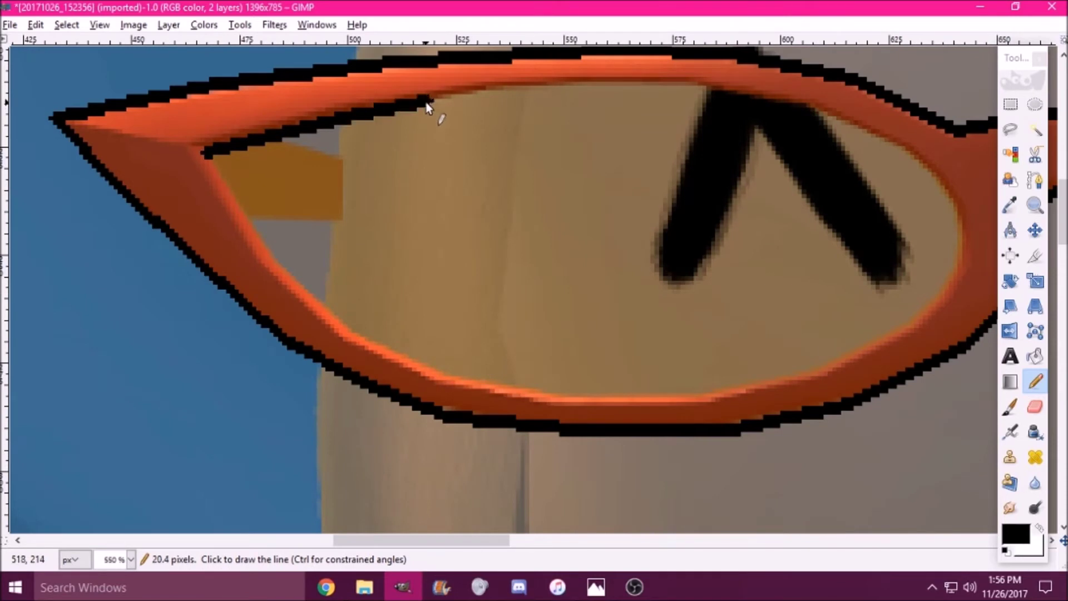
left_click(496, 90, "shift")
left_click(570, 84, "shift")
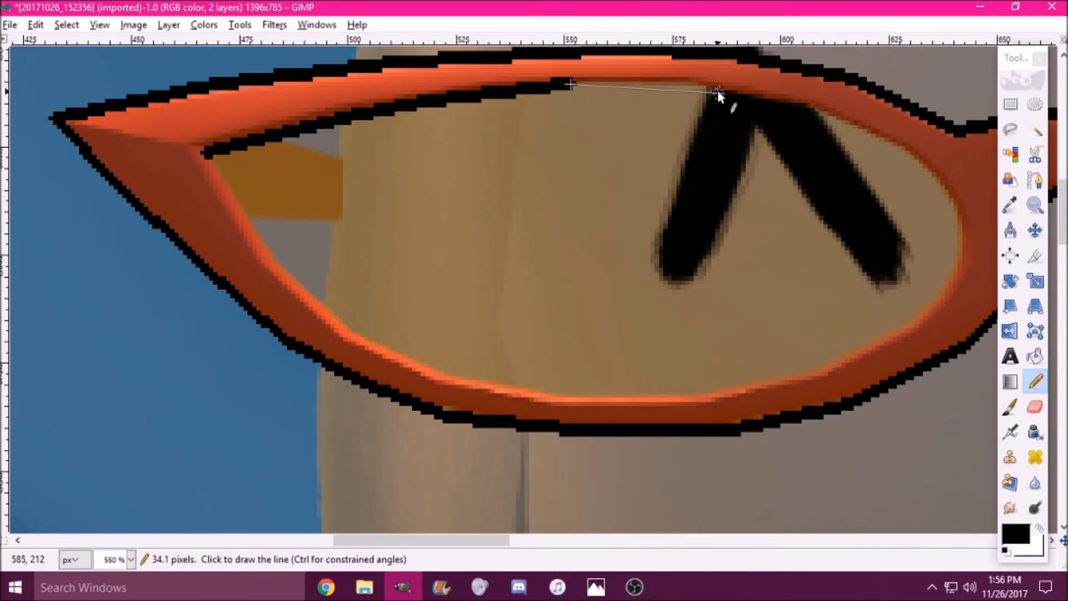
Continue the left-hand lens opening's outline past the eye and around its nose-side curve
left_click(713, 87, "shift")
left_click(829, 114, "shift")
left_click_drag(895, 141, 963, 232)
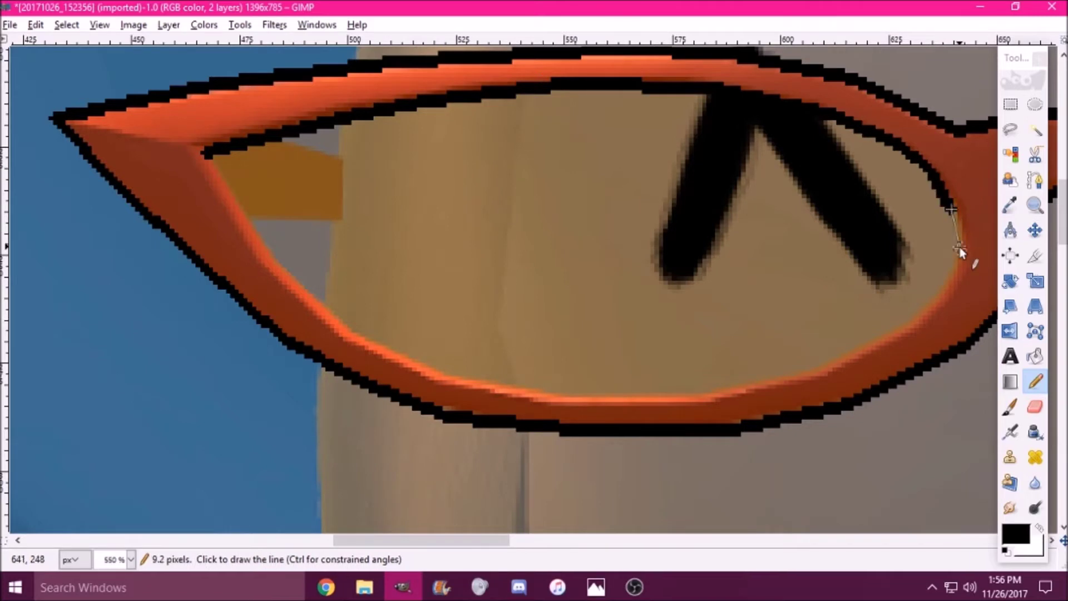
left_click(932, 305, "shift")
left_click(860, 345, "shift")
Close the left-hand lens opening with straight pencil lines along its lower inner edge and up to its outer corner
left_click(757, 381, "shift")
left_click(543, 390, "shift")
left_click(429, 371, "shift")
left_click(272, 258, "shift")
left_click(206, 157, "shift")
scroll(494, 94, "down", 4)
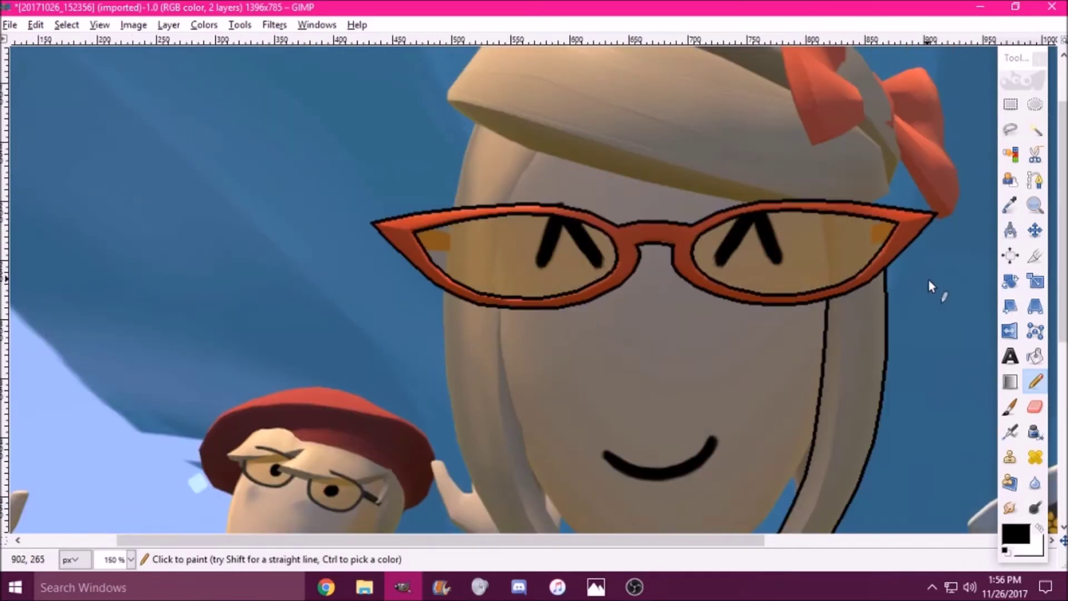